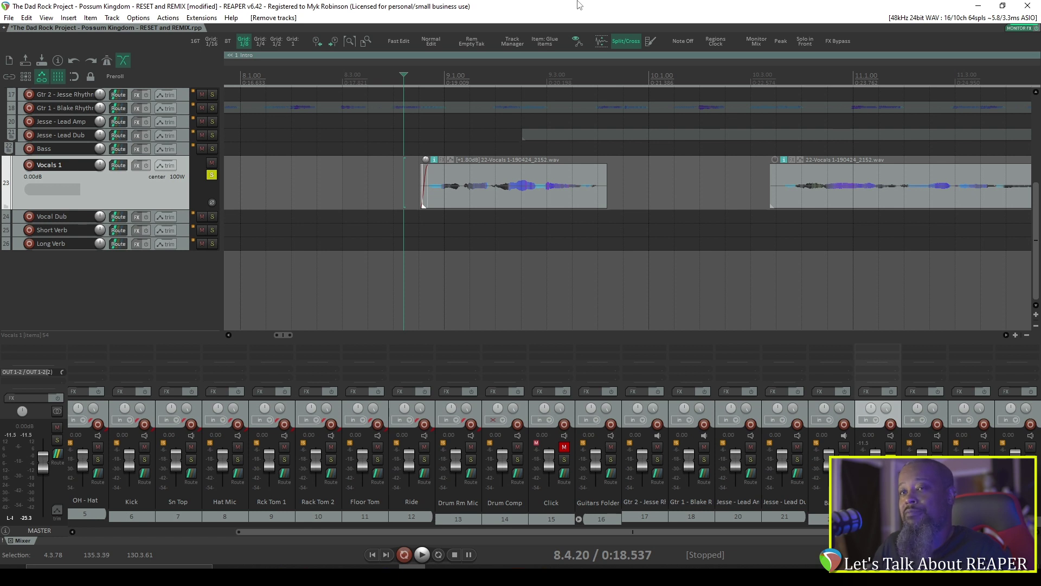
Step: Audition the vocal phrase and insert a new track 24 below Vocals 1
key(space)
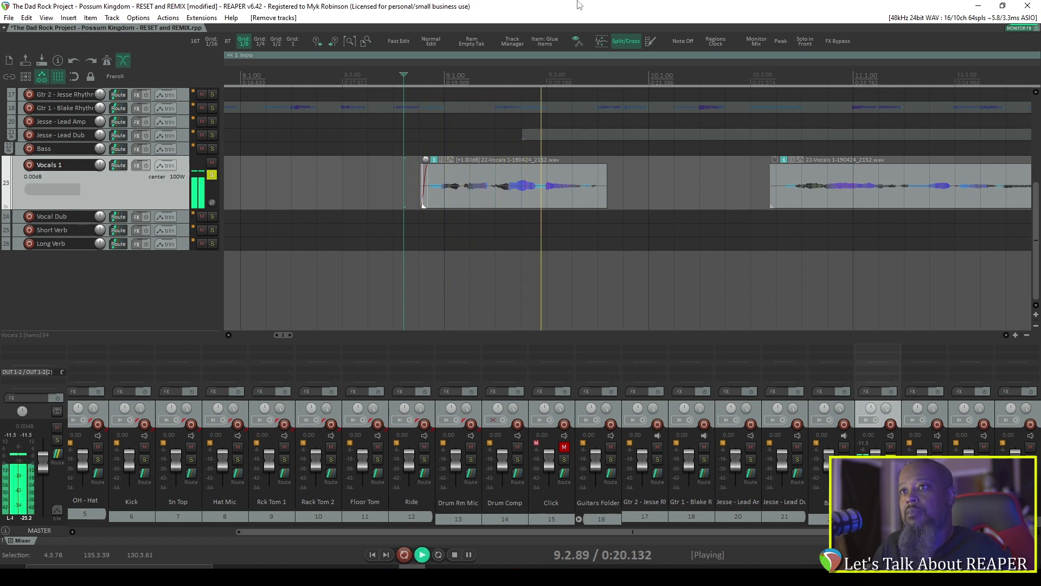
key(space)
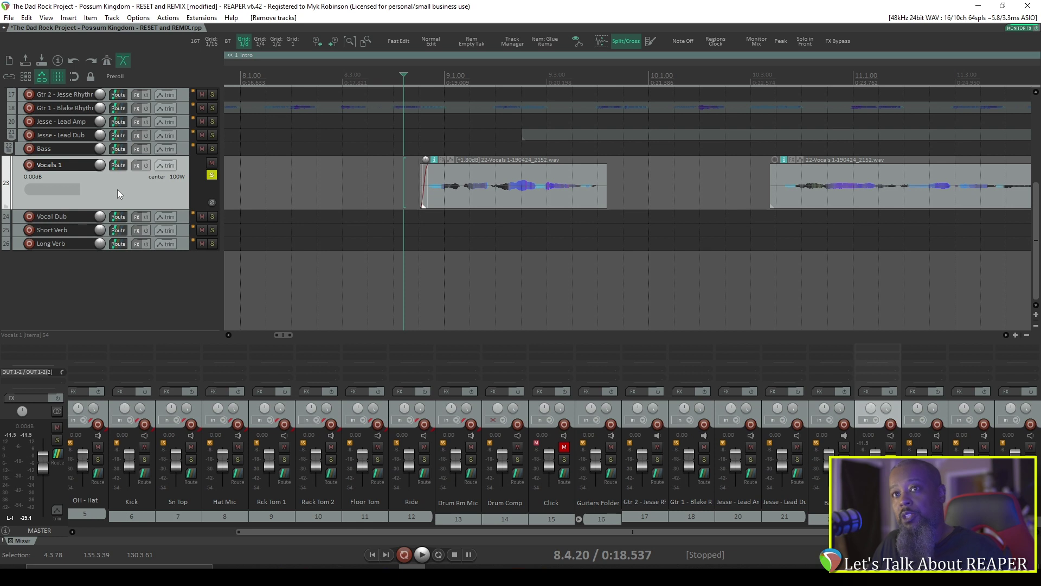
key(ctrl+t)
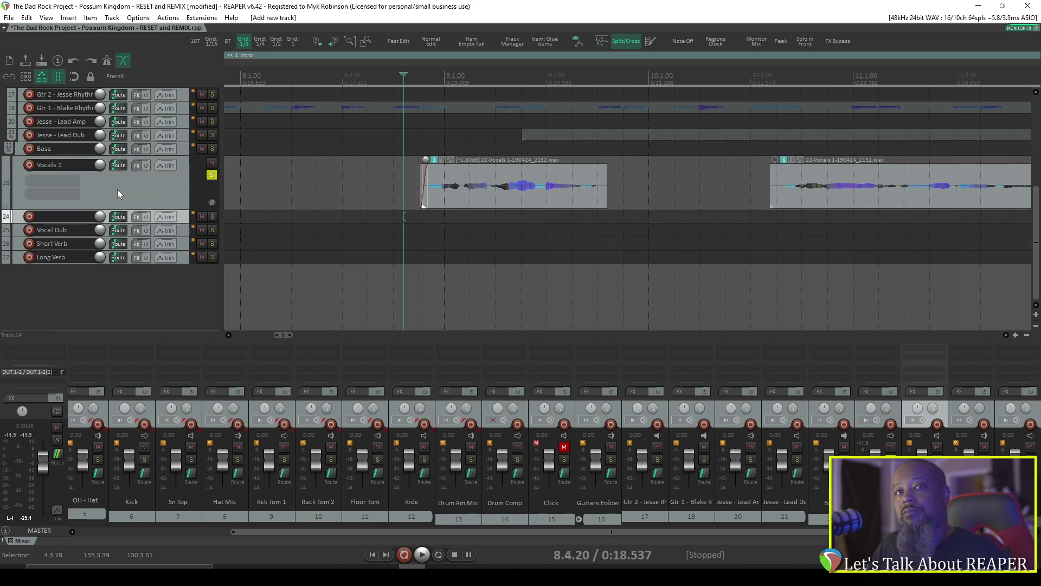
click(117, 190)
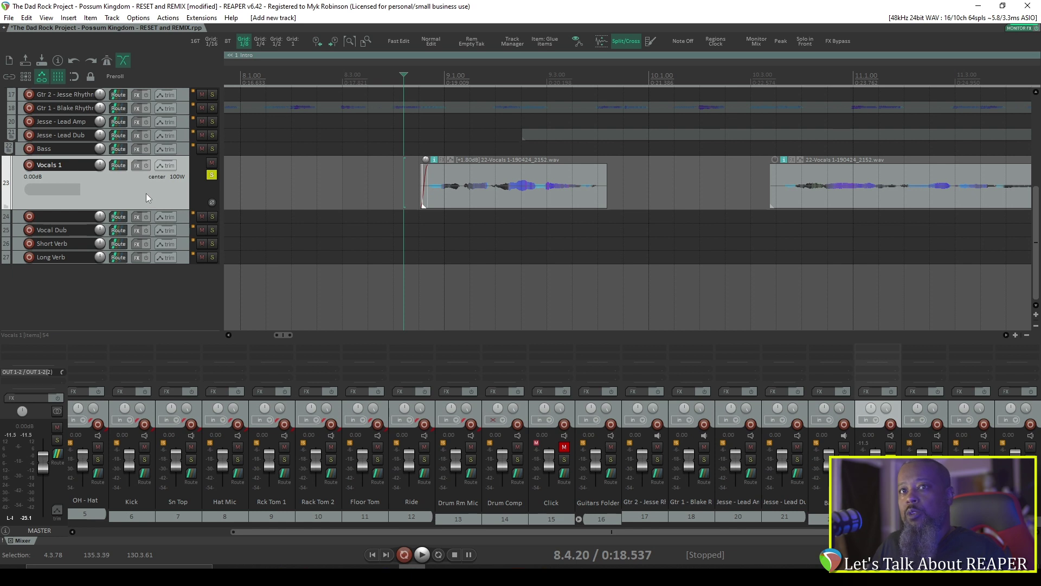
right_click(146, 194)
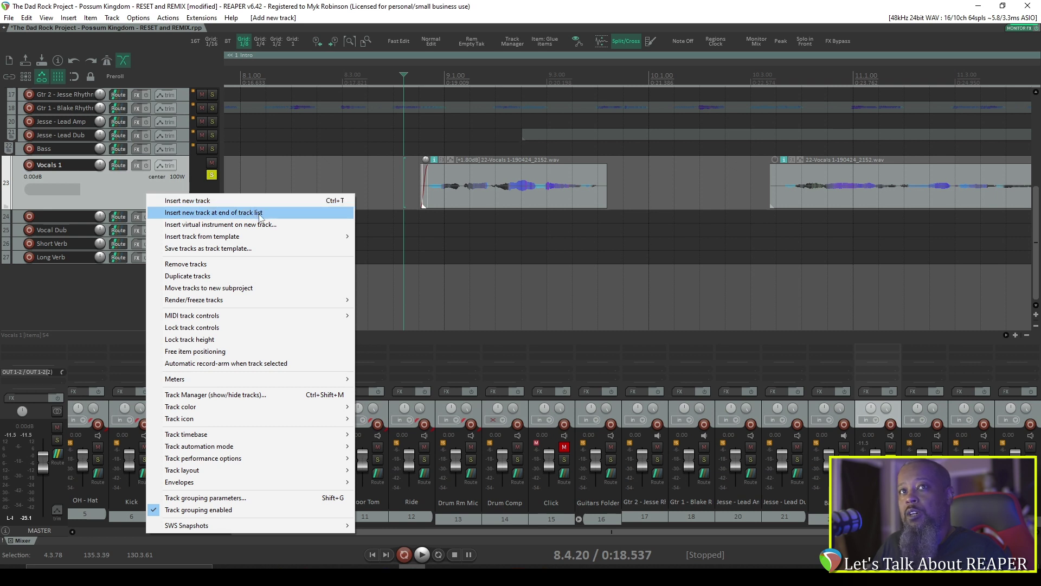
click(112, 18)
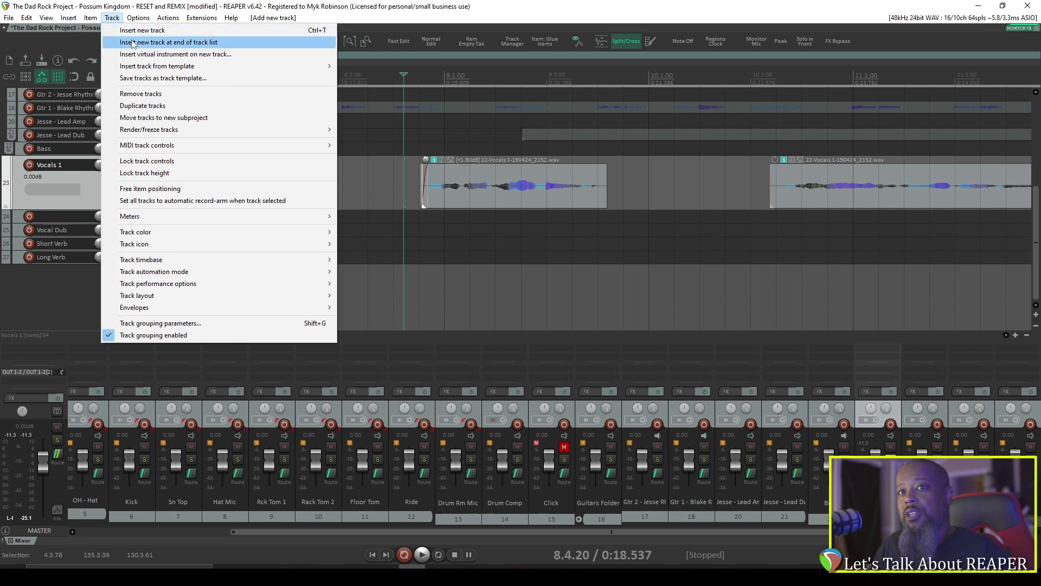
key(Escape)
Step: Name the new track 'Reverse Reverb' and make it taller
double_click(72, 215)
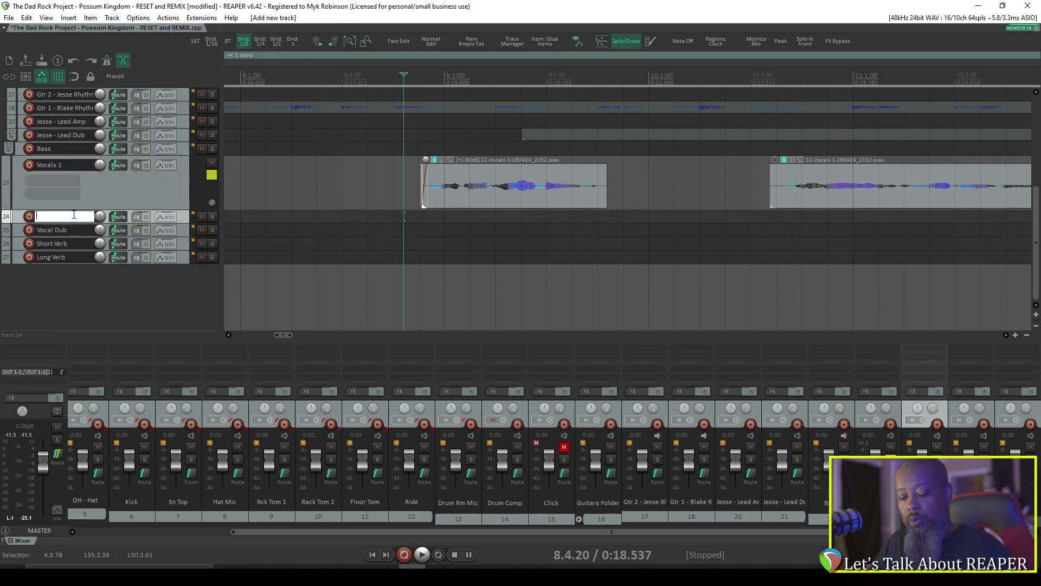
text(Reverse )
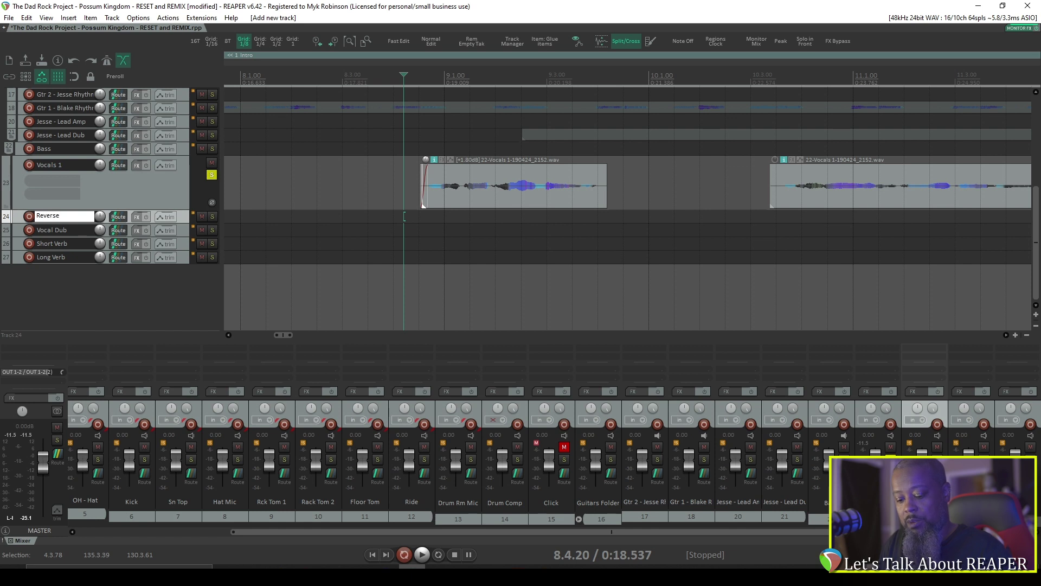
text(Reverb)
key(Return)
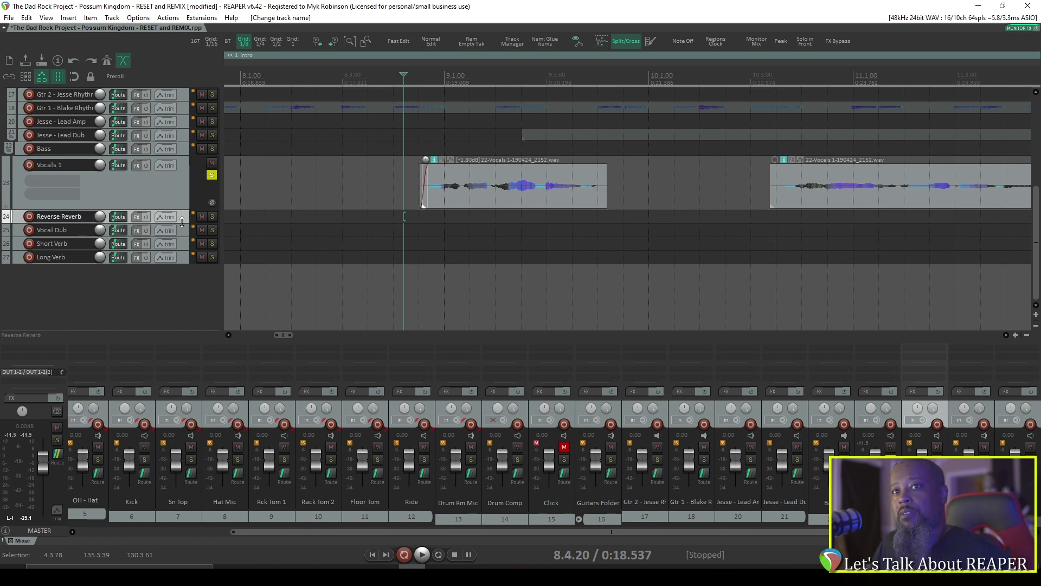
drag(184, 223, 186, 291)
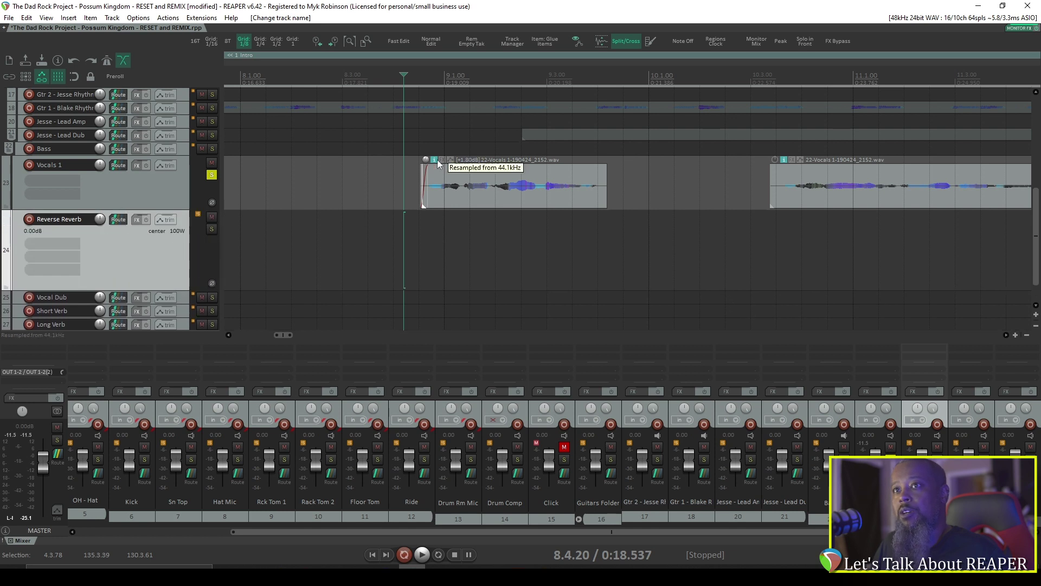
Step: Copy the first Vocals 1 phrase onto Reverse Reverb, solo only that track, and audition it
click(485, 197)
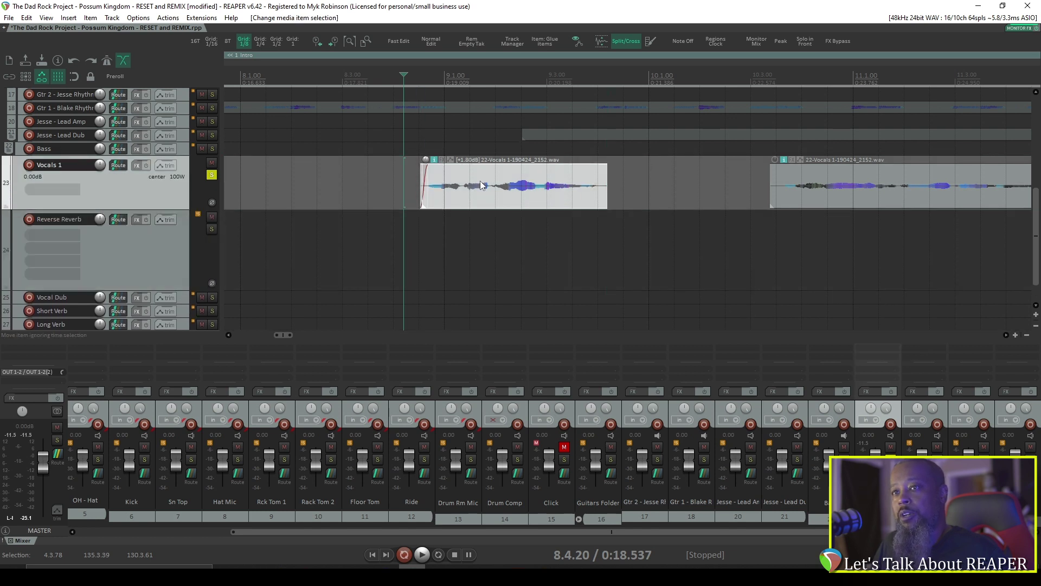
drag(480, 185, 484, 216)
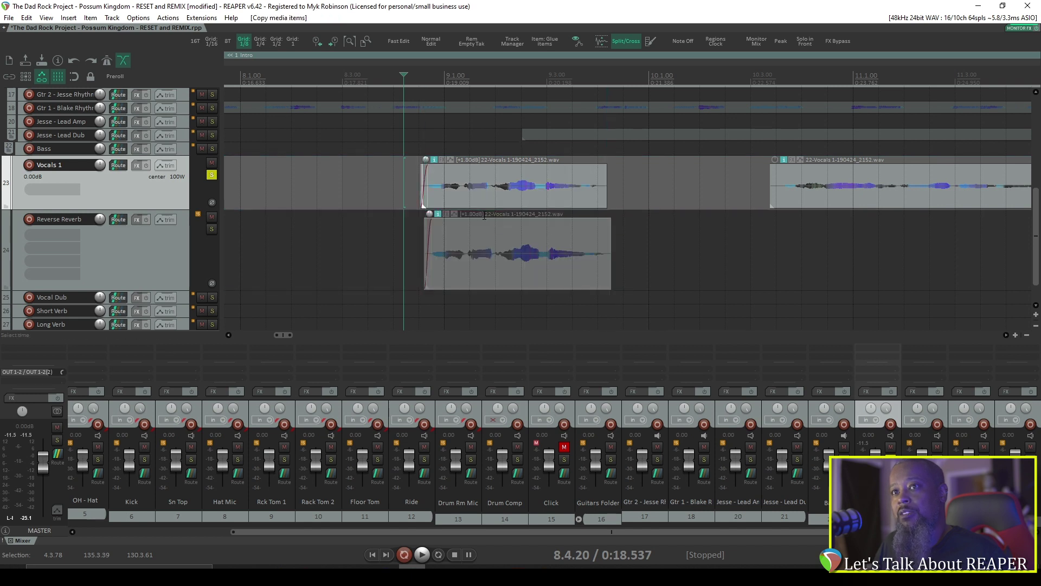
click(212, 175)
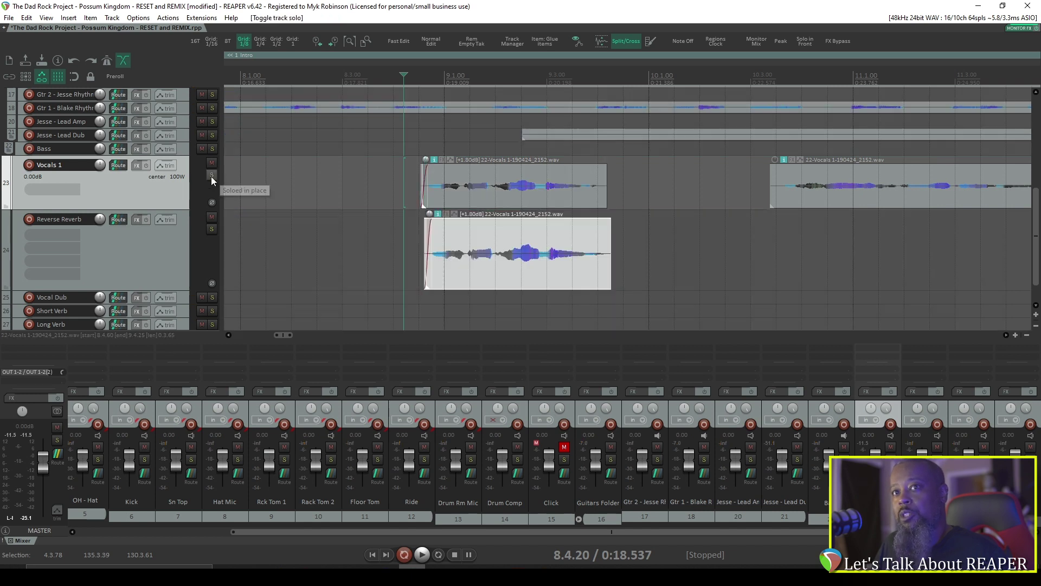
click(213, 229)
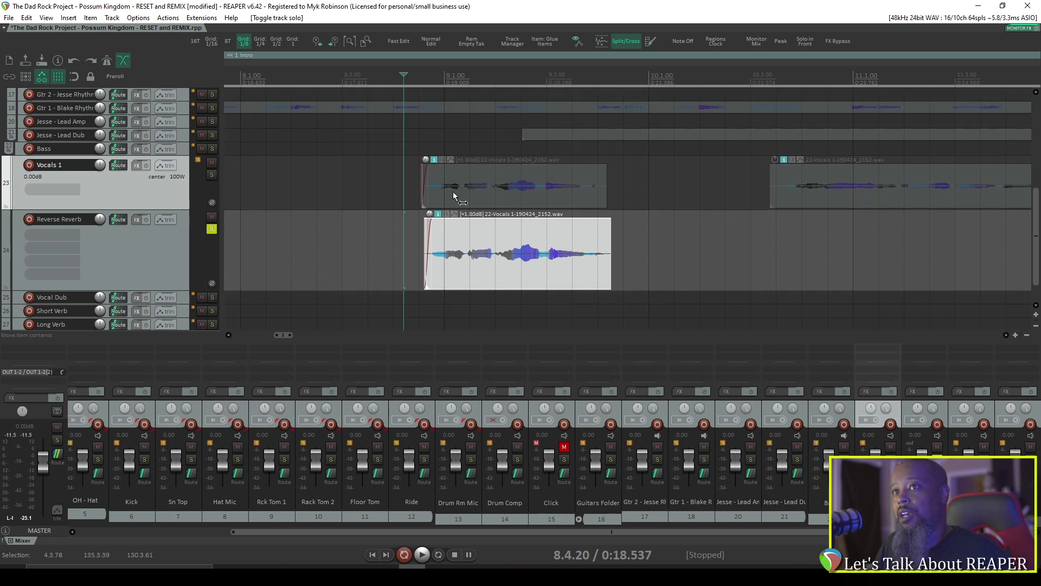
key(space)
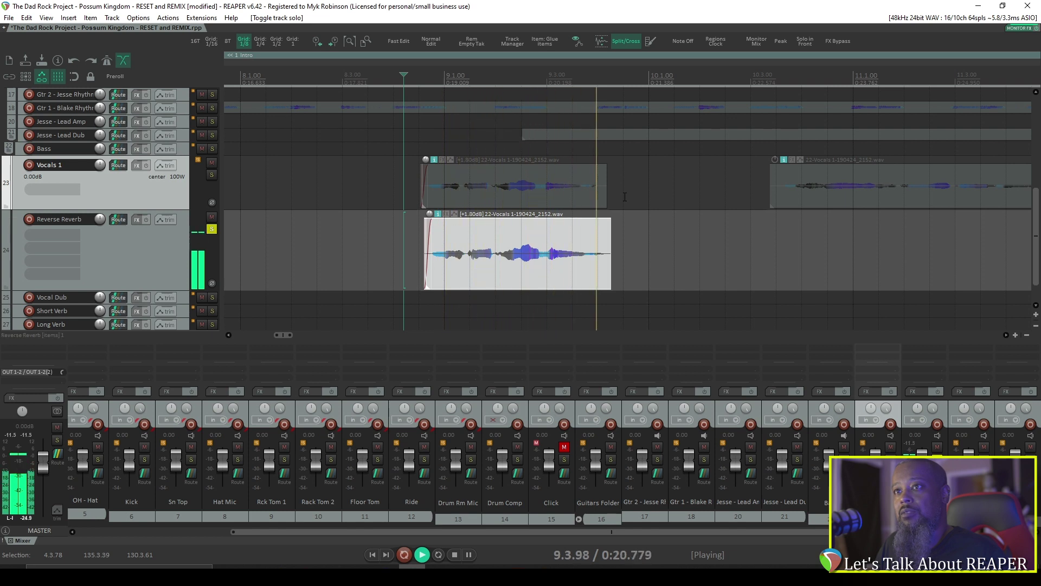
key(space)
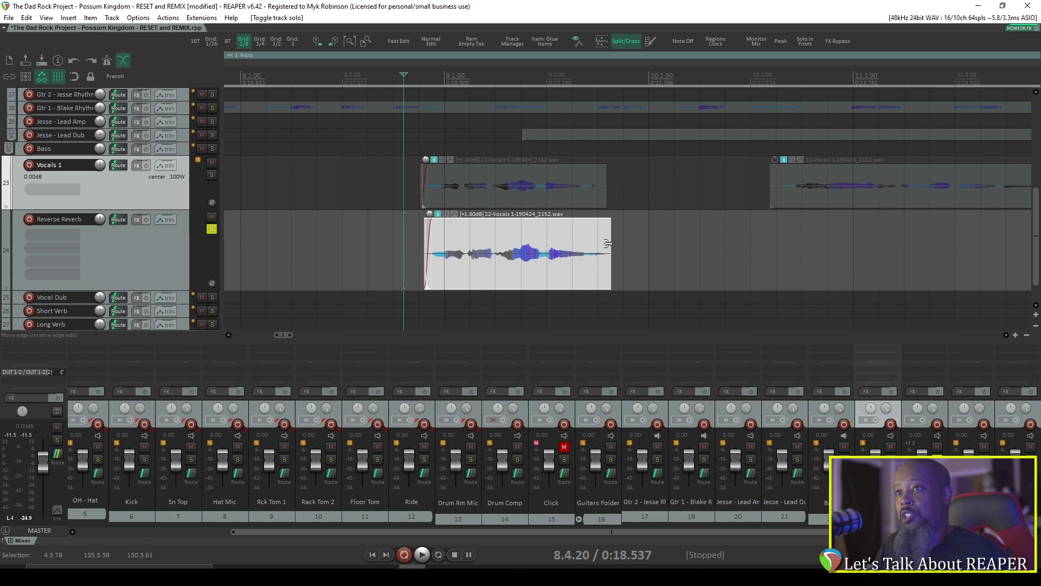
Step: Trim the copied phrase to roughly its first 0.55 seconds, auditioning the fragment zoomed in
drag(608, 243, 468, 250)
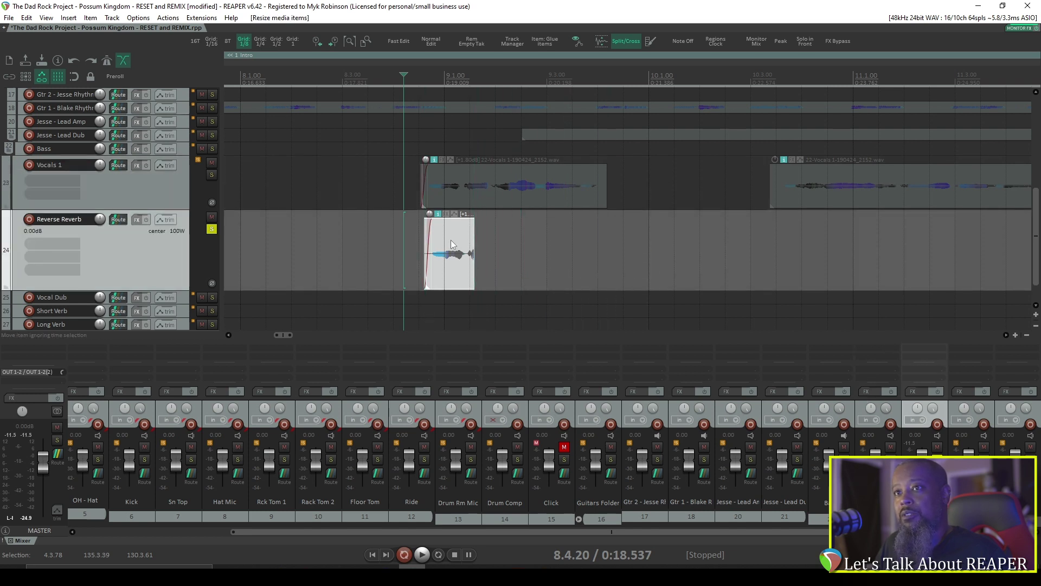
scroll(451, 240, up, 4)
click(302, 76)
key(space)
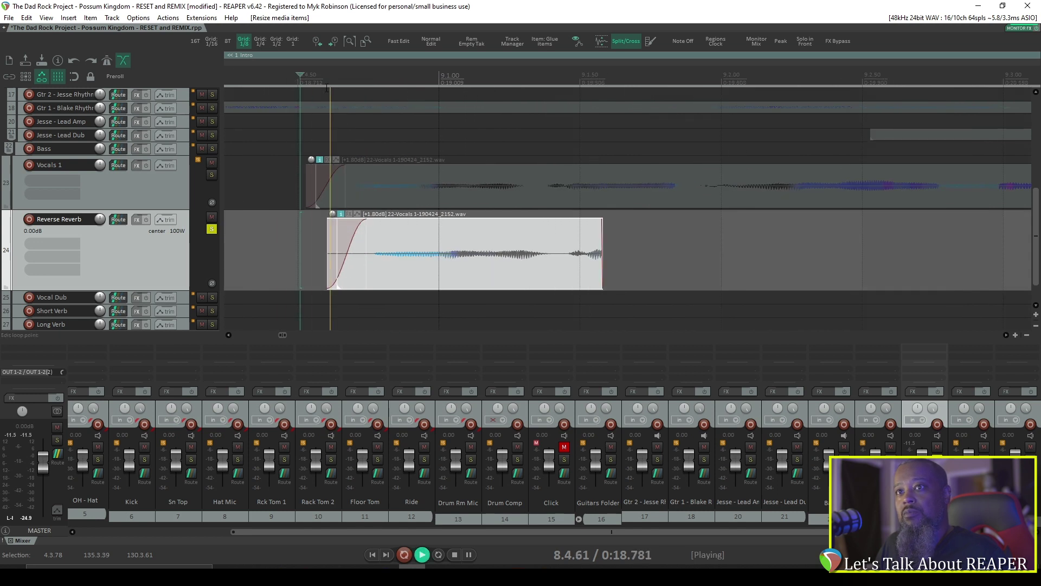
key(space)
key(space)
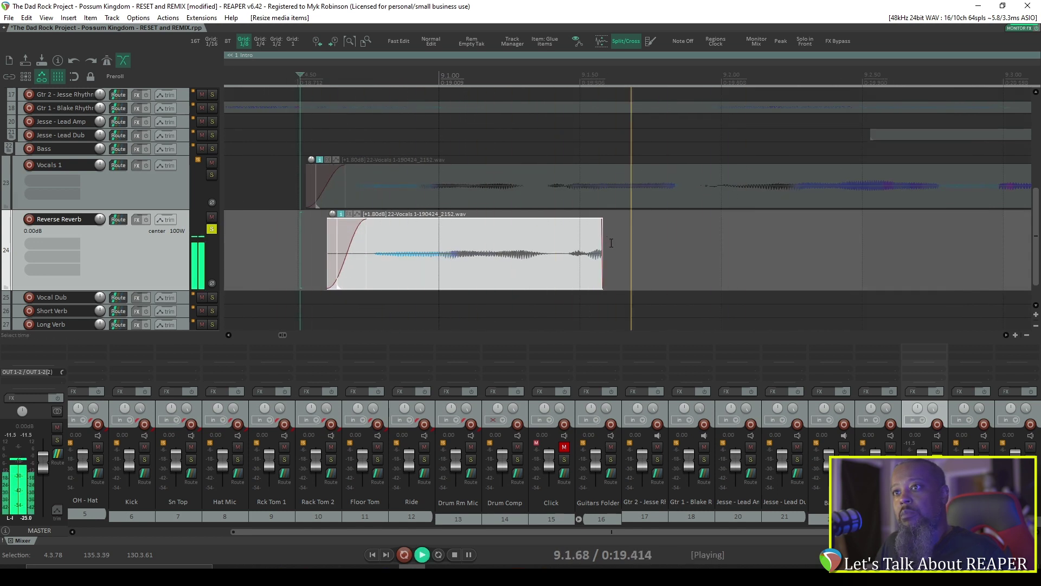
key(space)
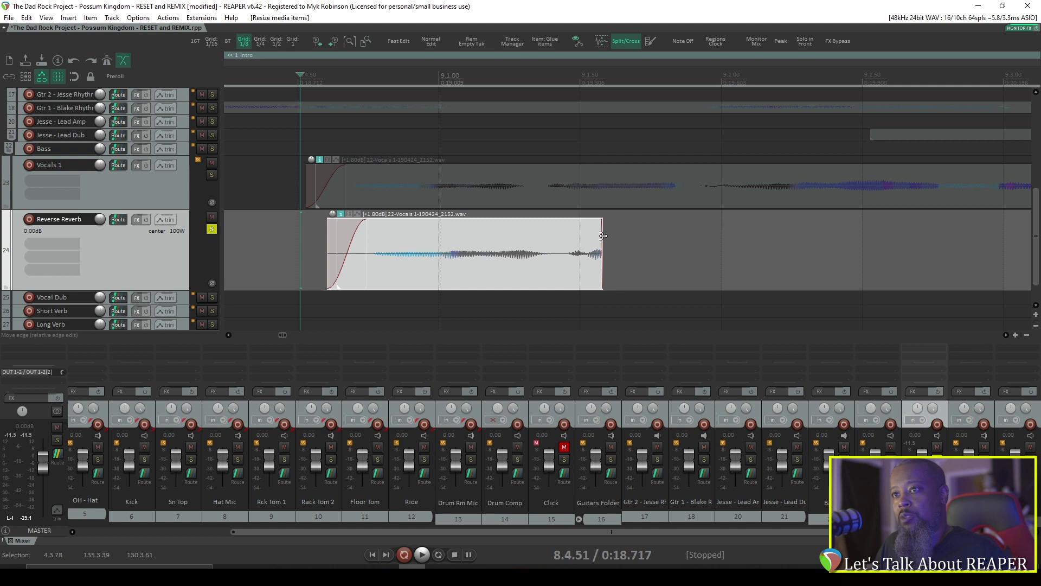
drag(602, 237, 590, 237)
key(space)
key(space)
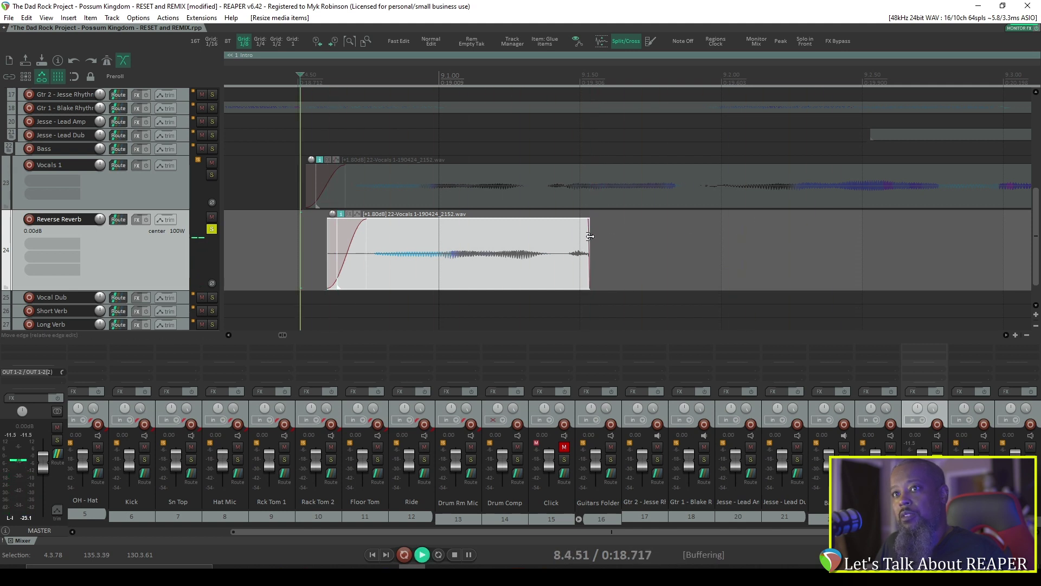
key(space)
key(space)
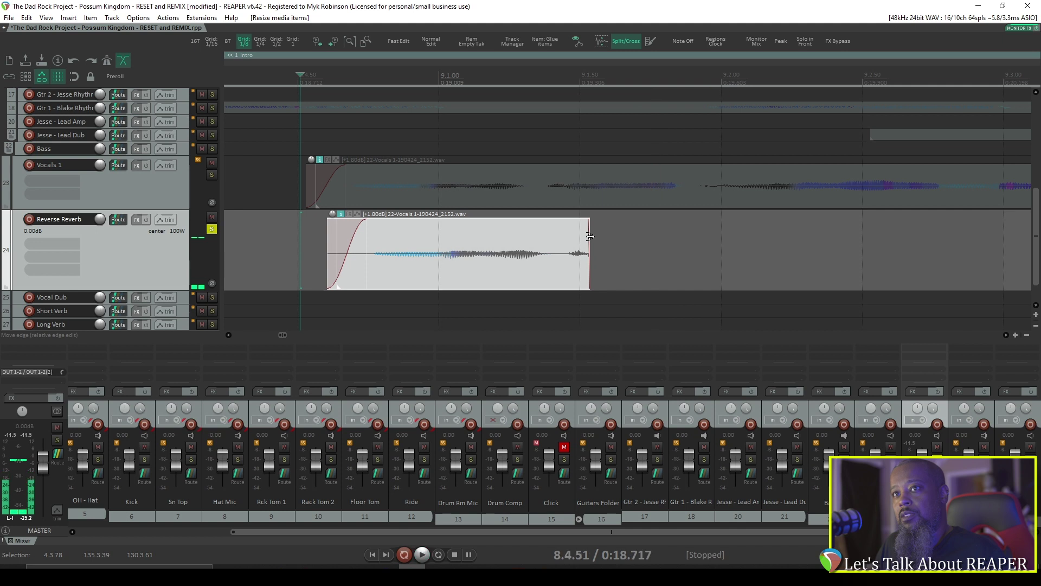
Step: Reverse the trimmed fragment's active take and listen to it playing backwards
right_click(454, 237)
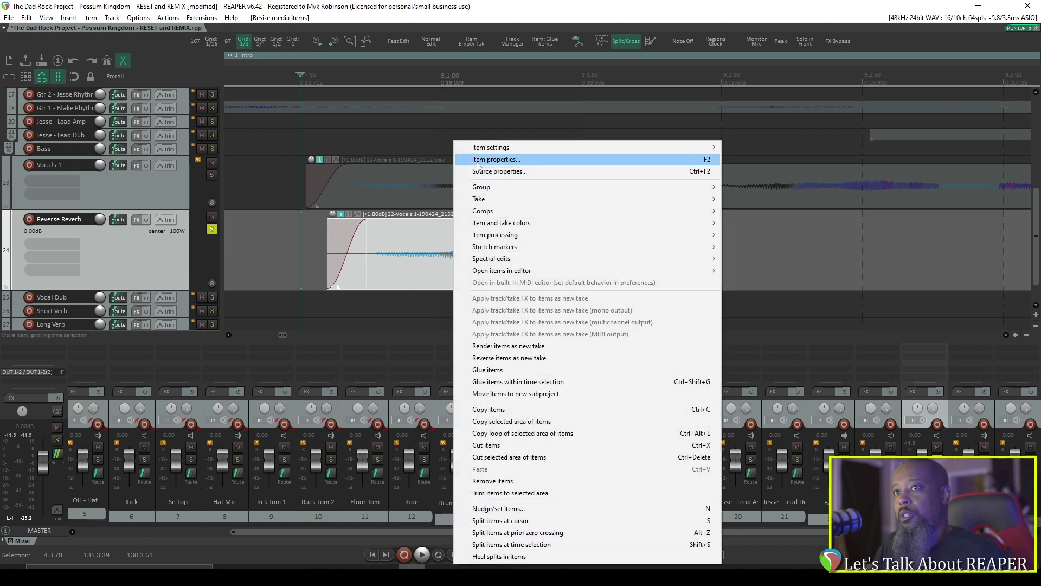
mouse_move(485, 148)
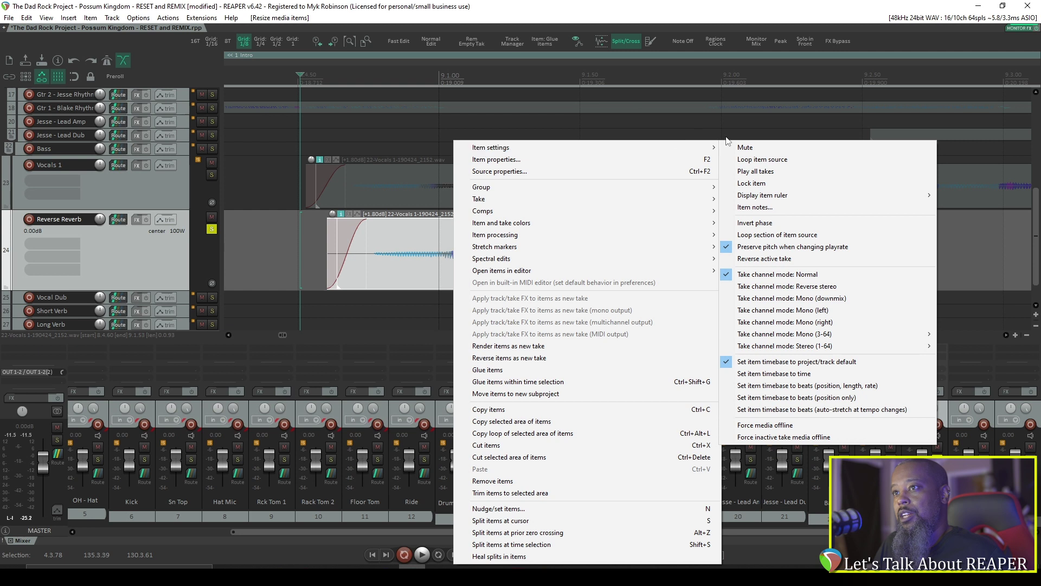
click(785, 261)
key(space)
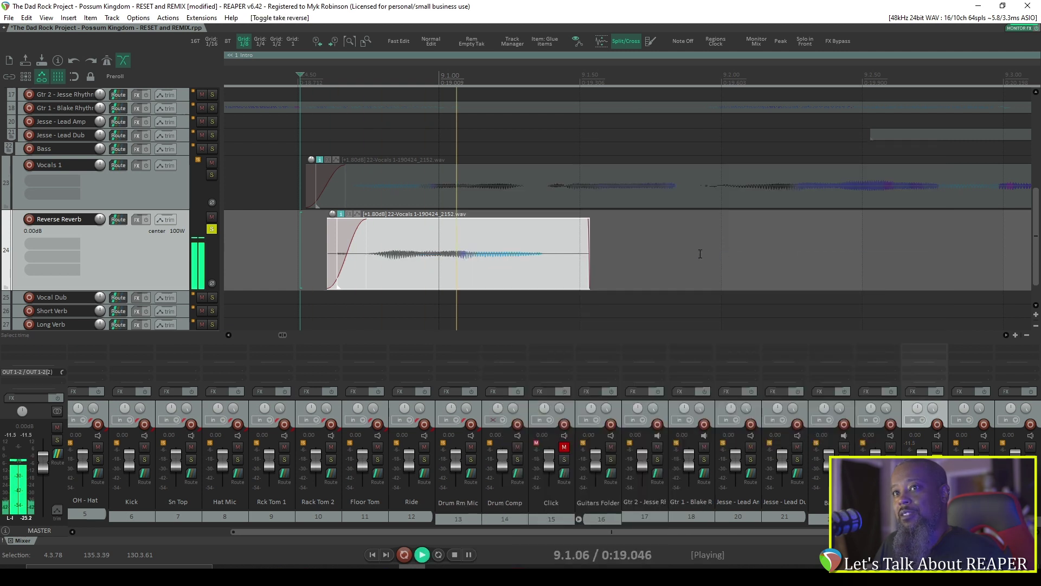
key(space)
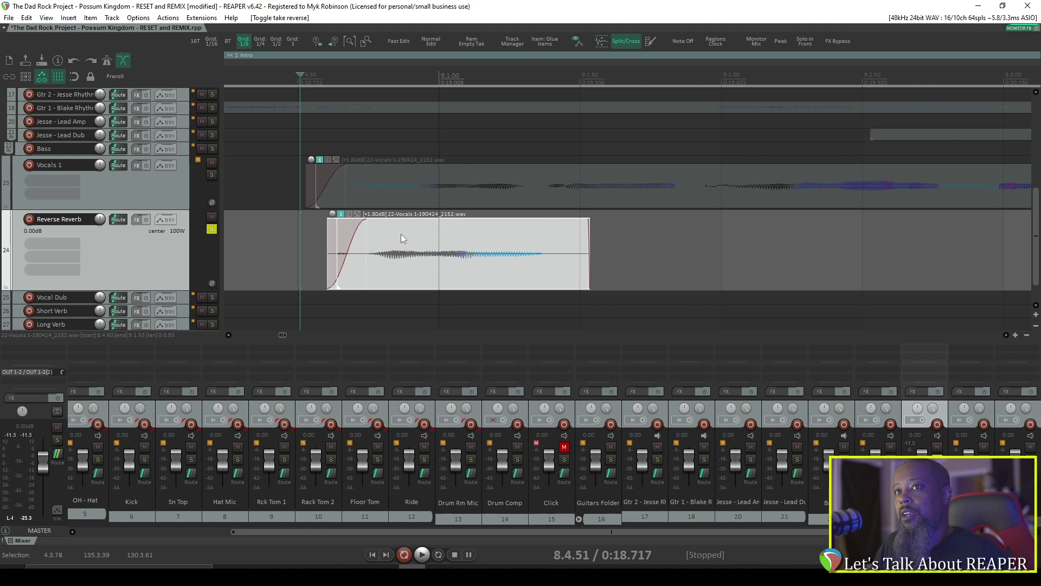
Step: Add ReaVerbate as take FX: Wet 0 dB, Dry -inf, room size 98, dampening 59, 10 ms delay
click(349, 214)
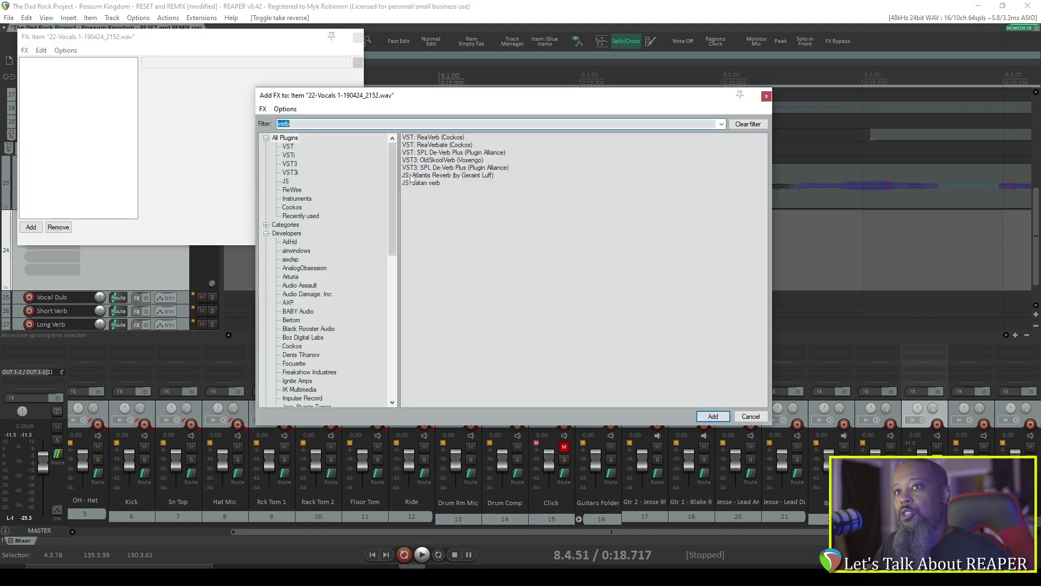
double_click(426, 145)
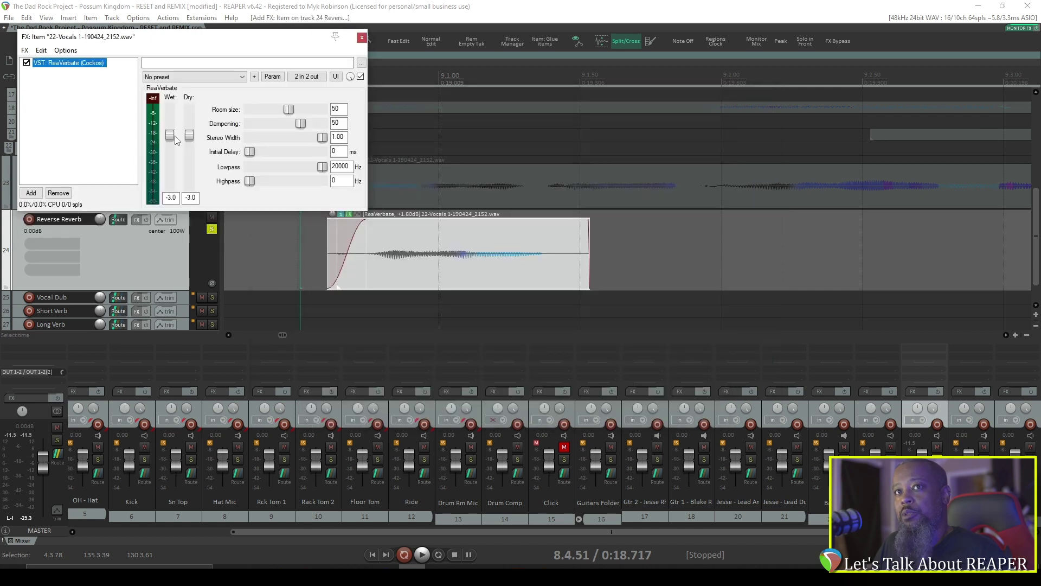
drag(170, 134, 194, 197)
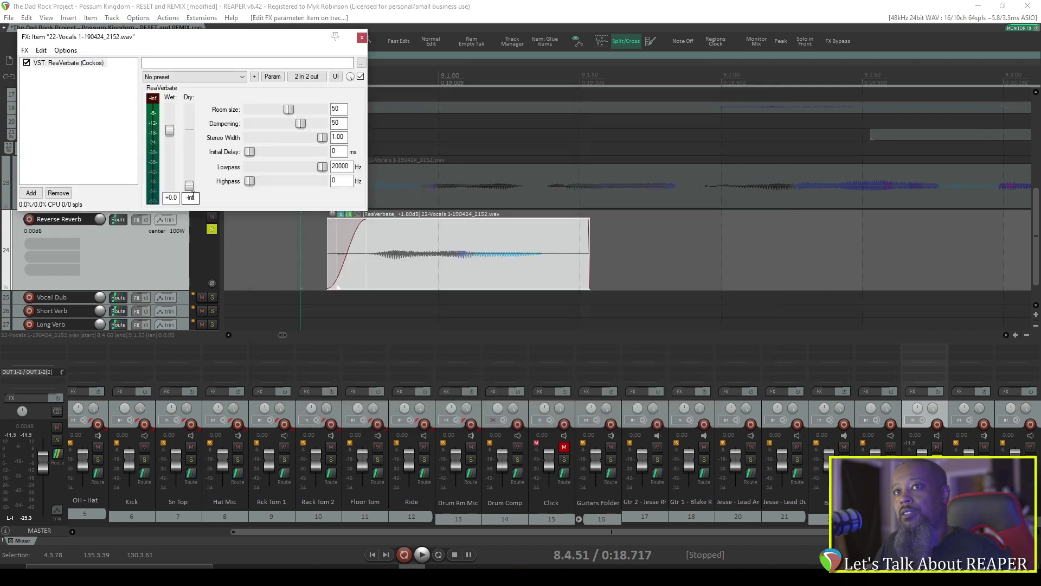
drag(289, 109, 305, 124)
drag(251, 152, 261, 155)
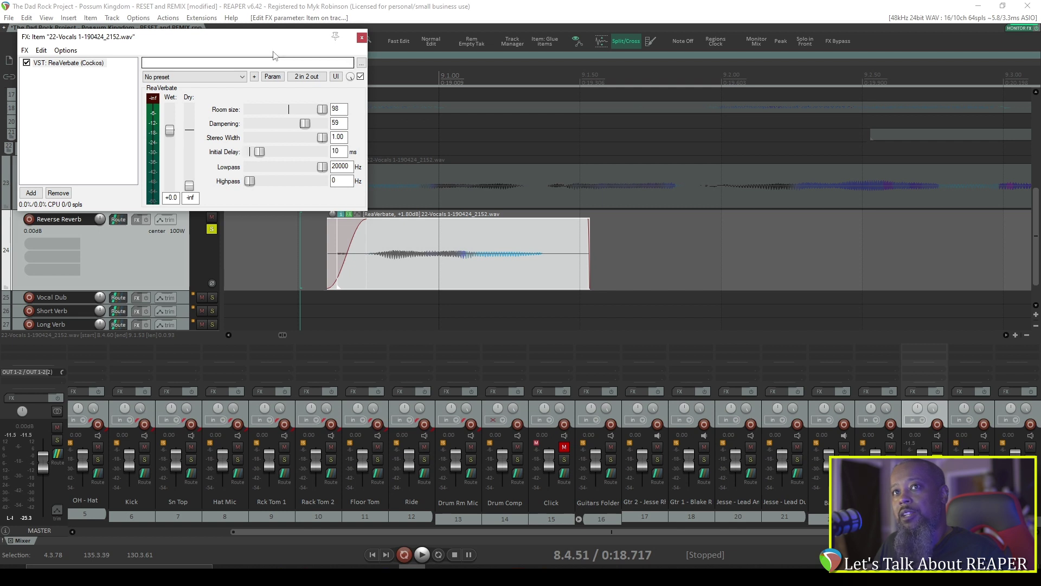
key(space)
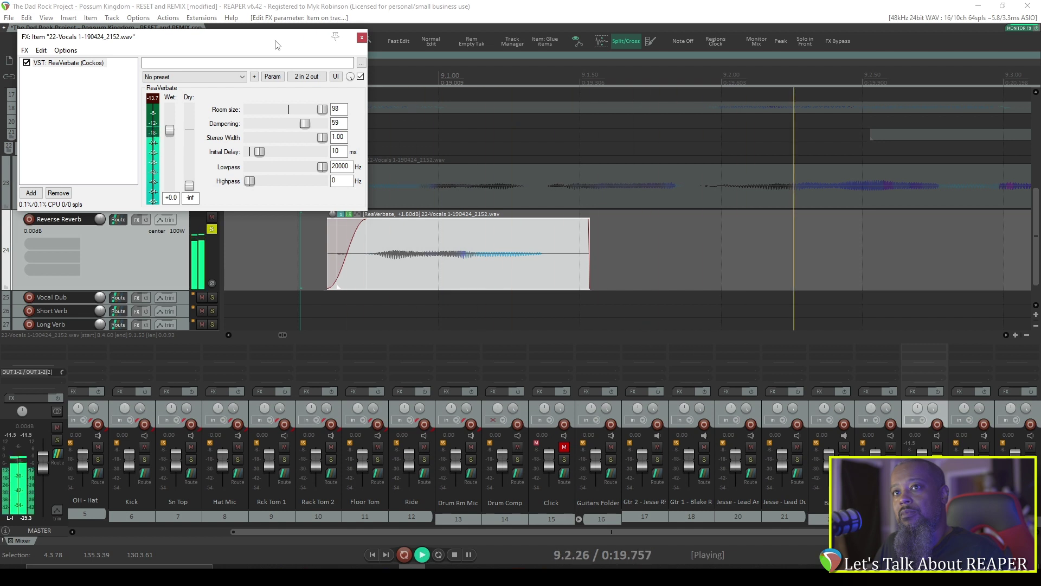
key(space)
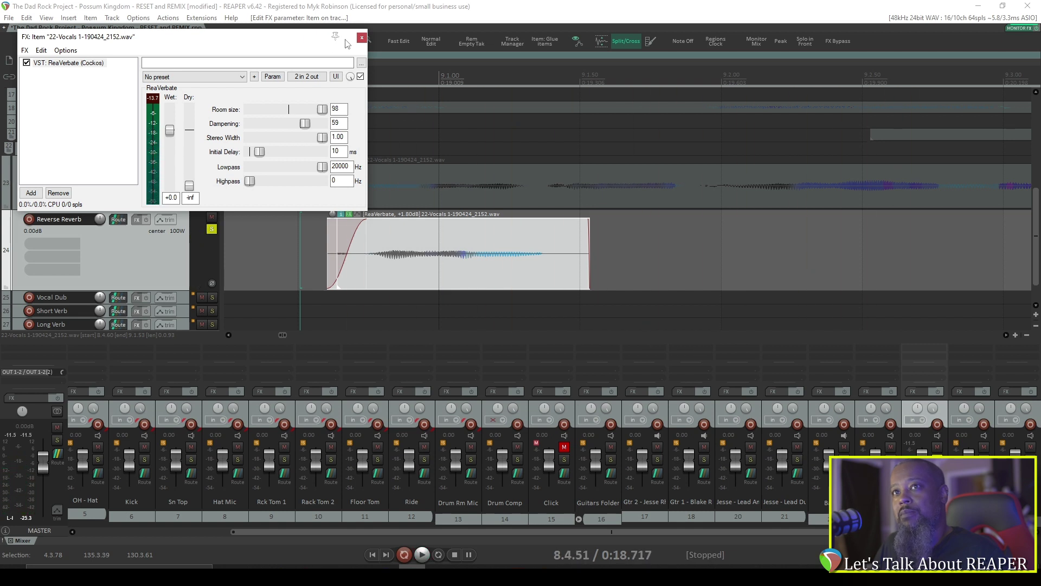
click(361, 38)
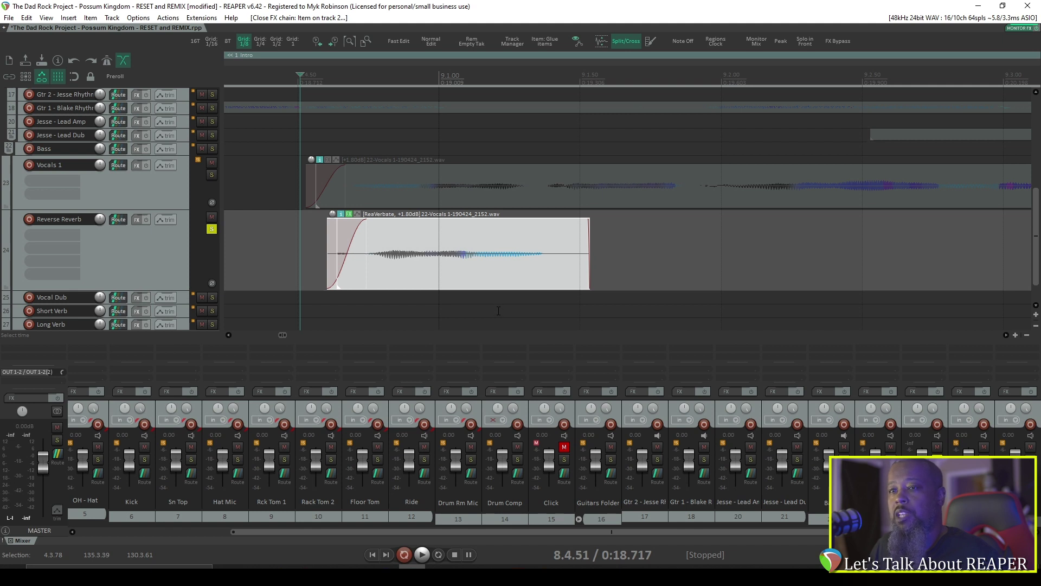
Step: Render the take FX as new take render 014.wav, compare it with Take 1, and keep it active
right_click(426, 239)
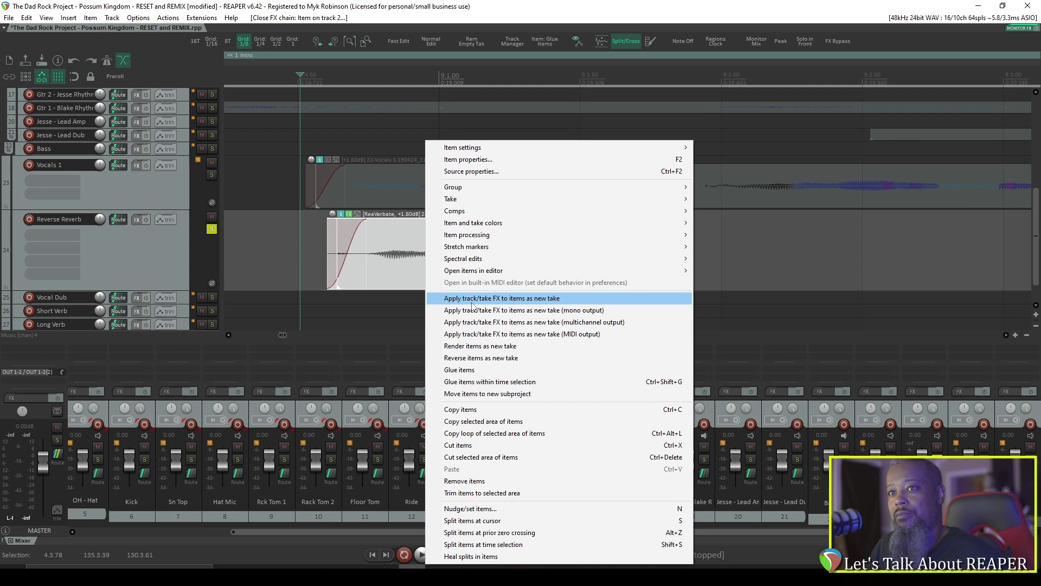
click(472, 299)
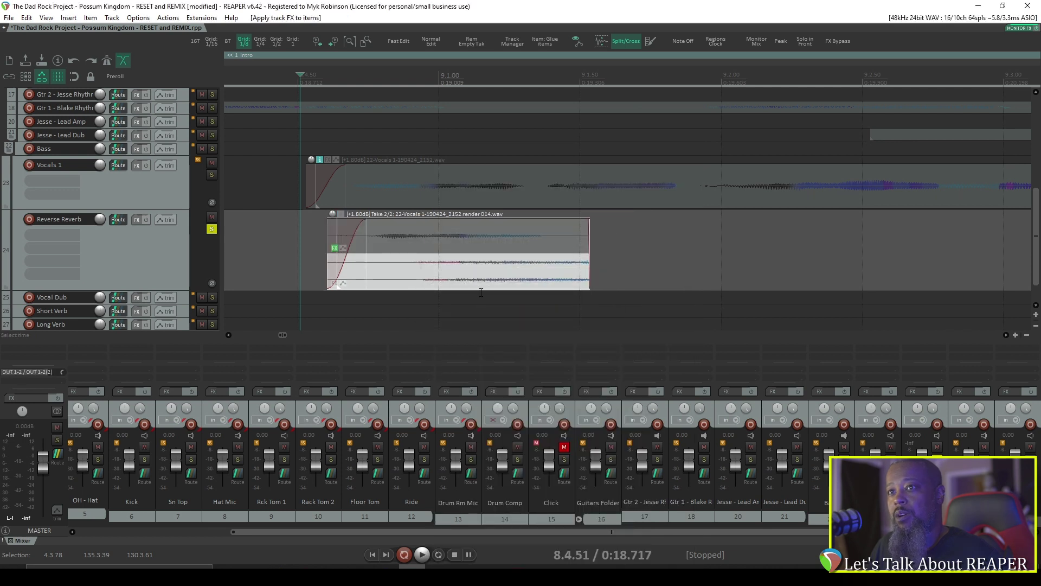
click(415, 236)
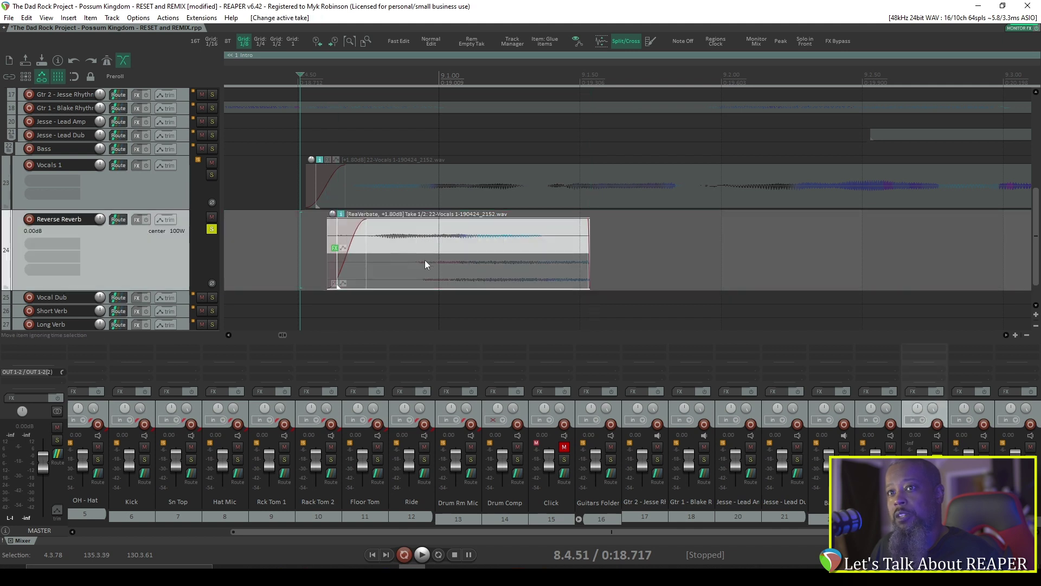
key(space)
key(space)
click(421, 278)
key(space)
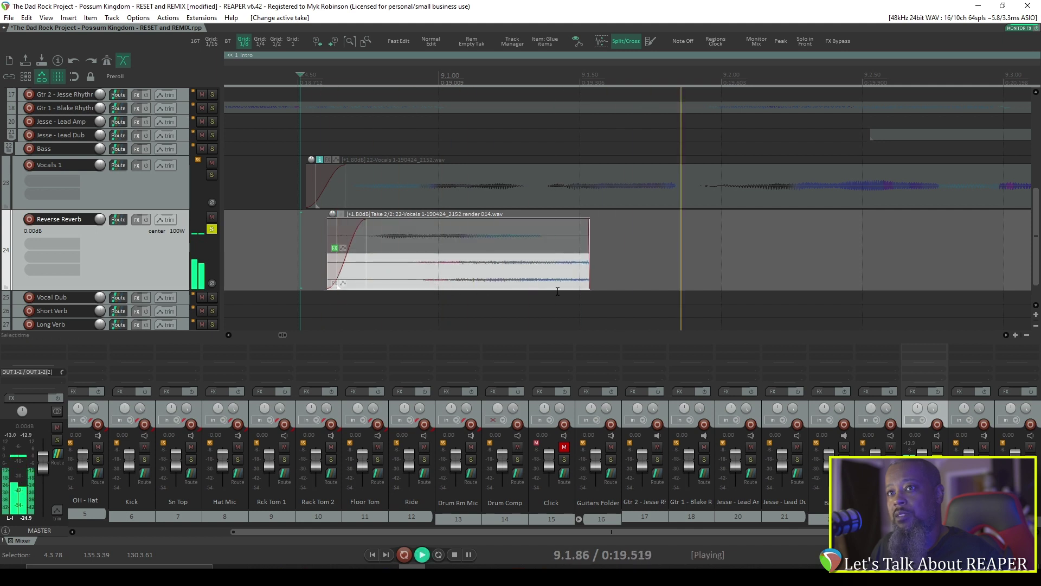
key(space)
key(space)
key(space)
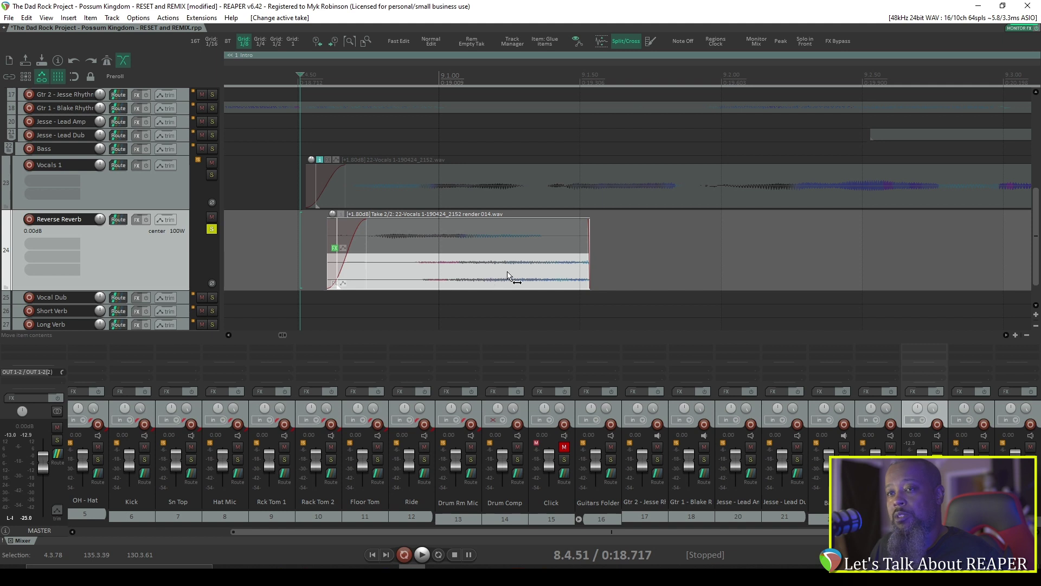
Step: Crop the item to the rendered take and extend its end to about 1.04 seconds
right_click(506, 276)
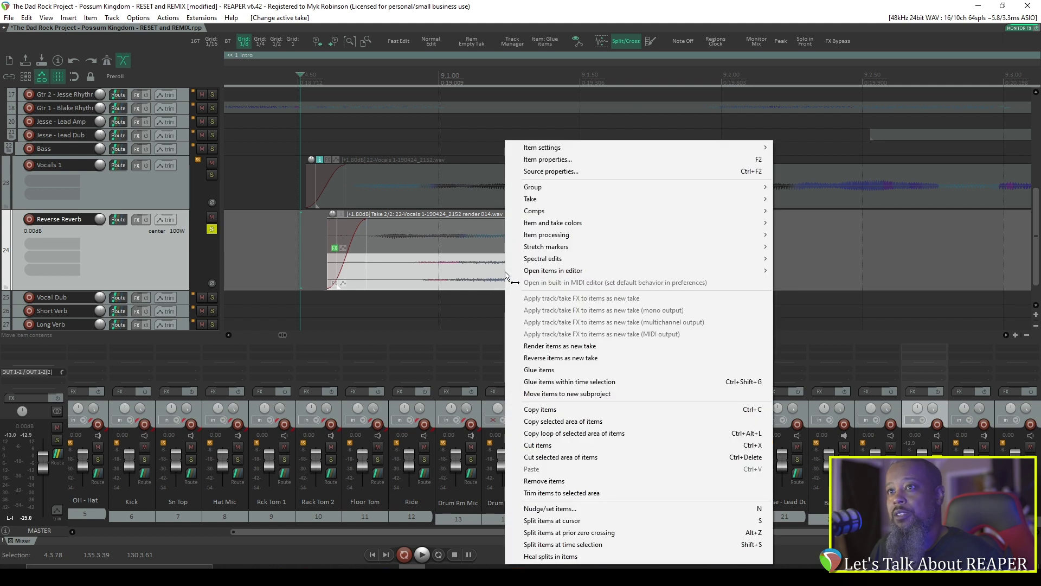
mouse_move(530, 200)
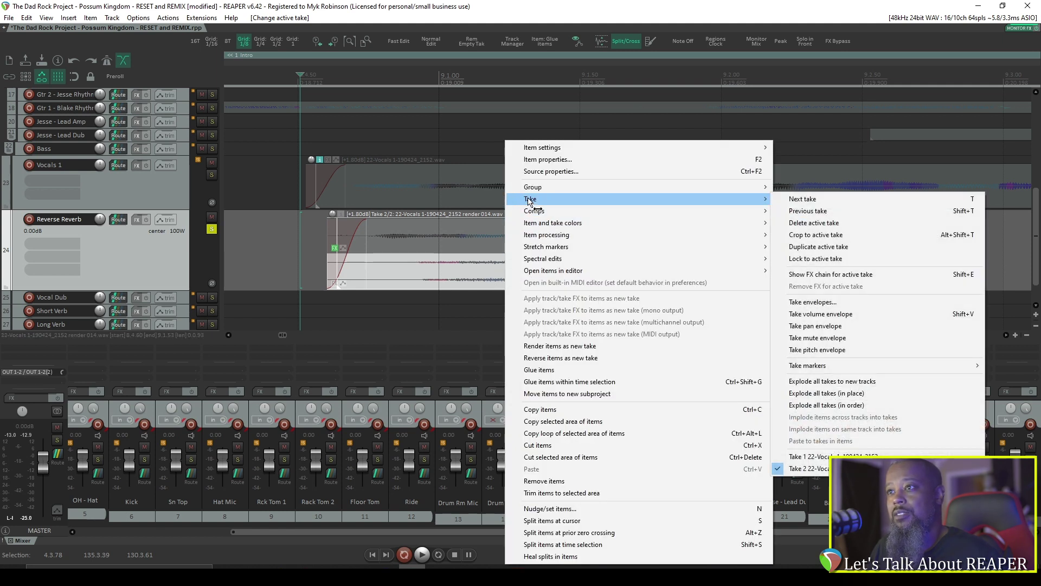
click(833, 240)
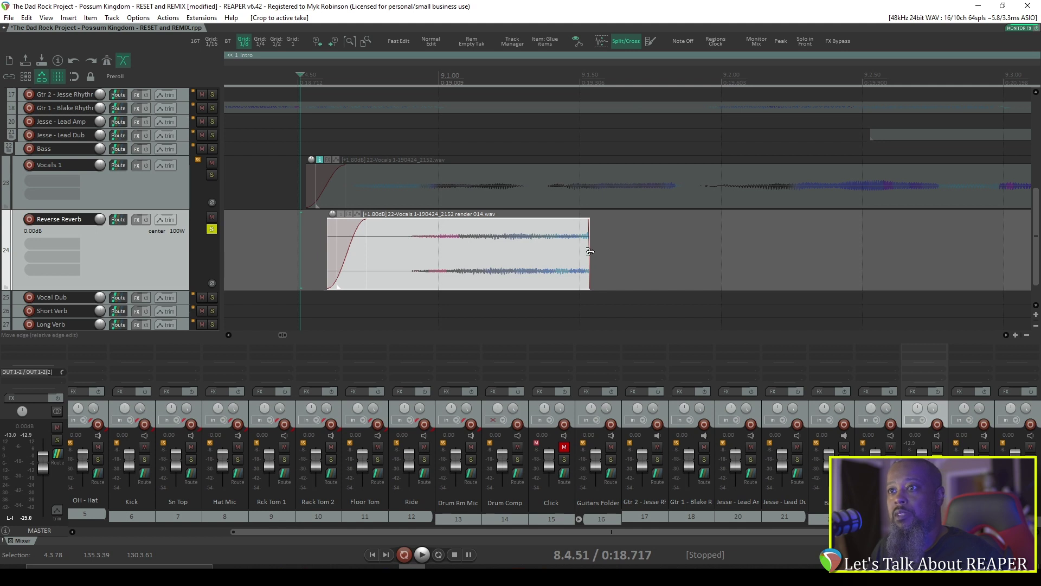
drag(590, 251, 872, 255)
Step: Zoom out and play back to confirm the full reverb tail is included
scroll(728, 185, down, 6)
key(space)
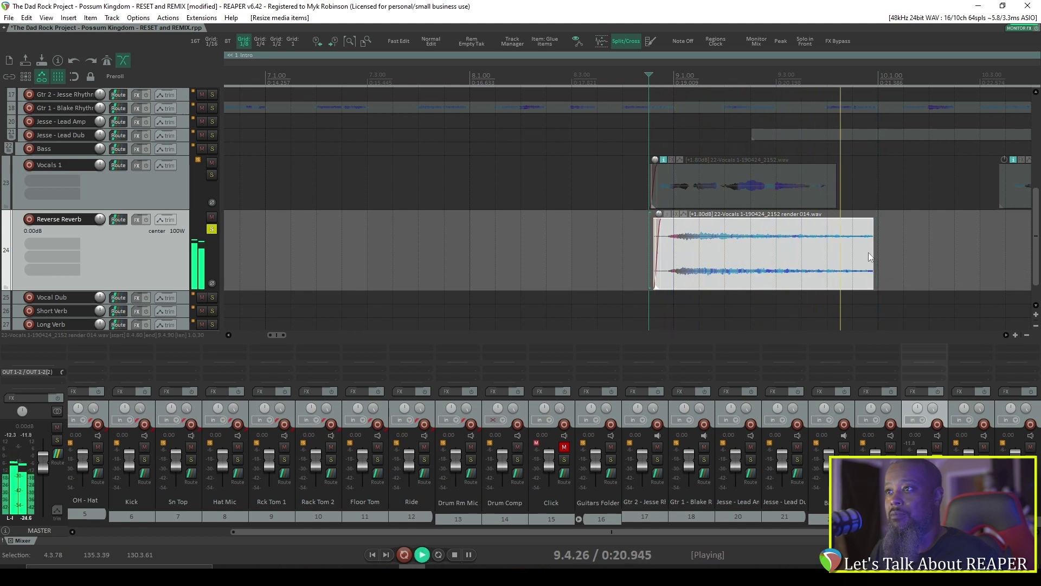
key(space)
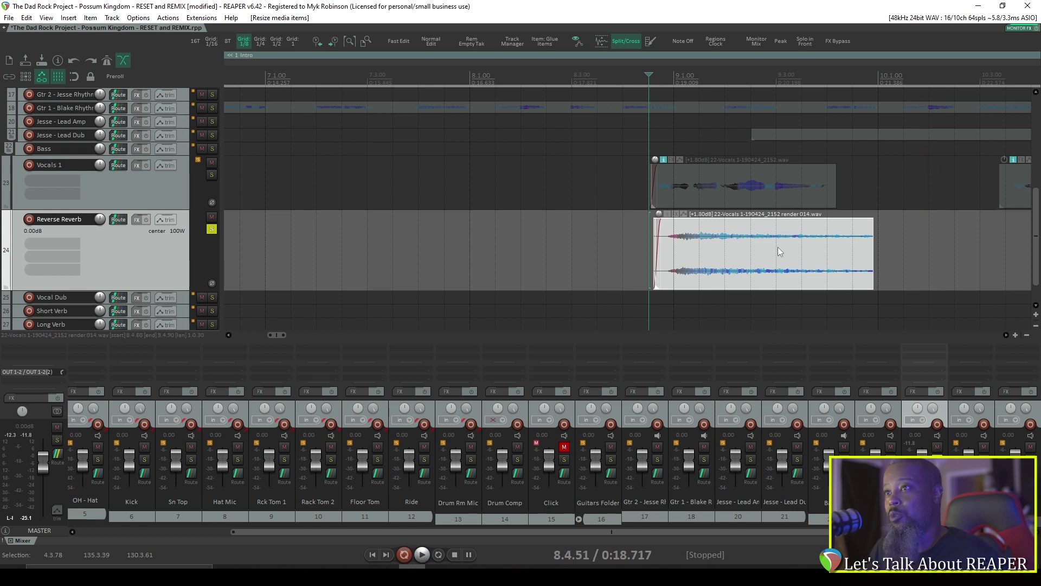
right_click(777, 247)
Step: Reverse the rendered reverb take, audition the swell, and solo Vocals 1 alongside it
mouse_move(812, 148)
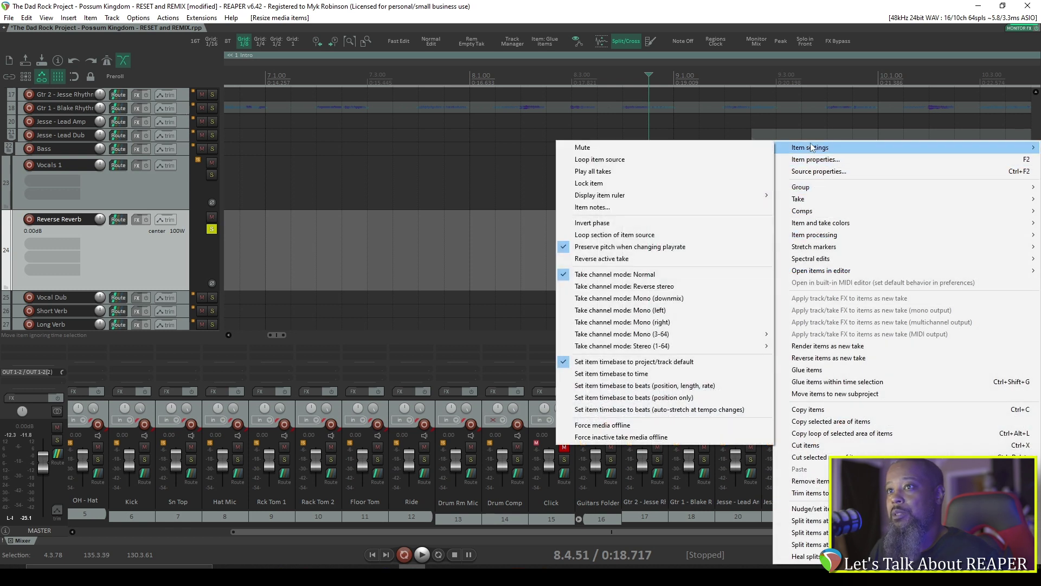
click(633, 259)
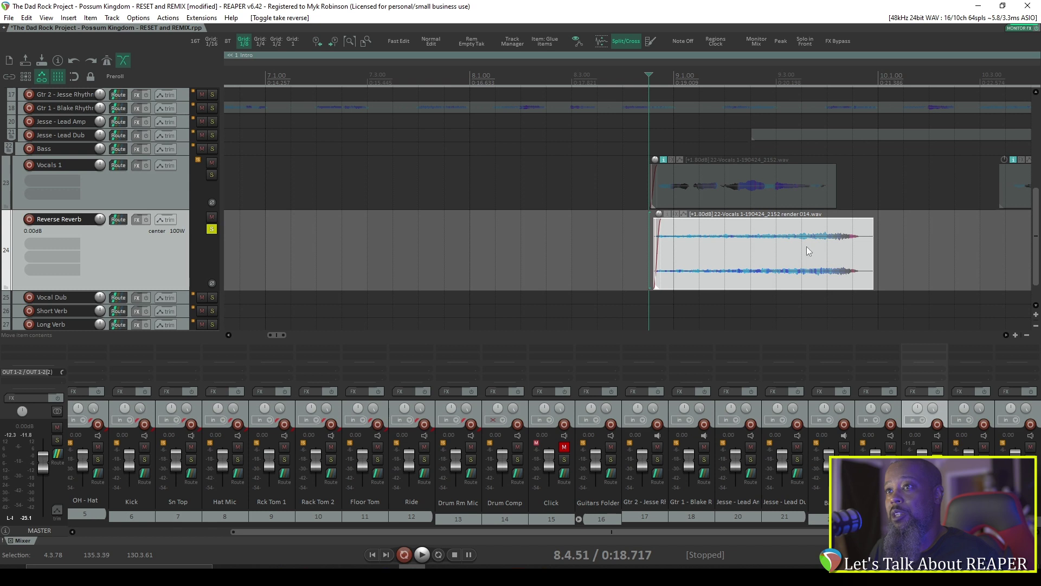
key(space)
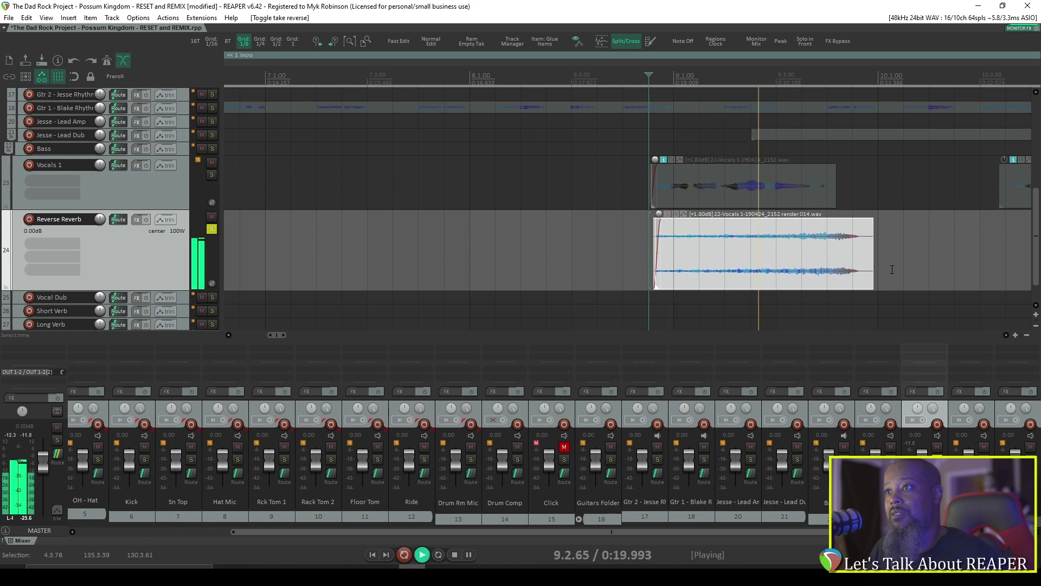
key(space)
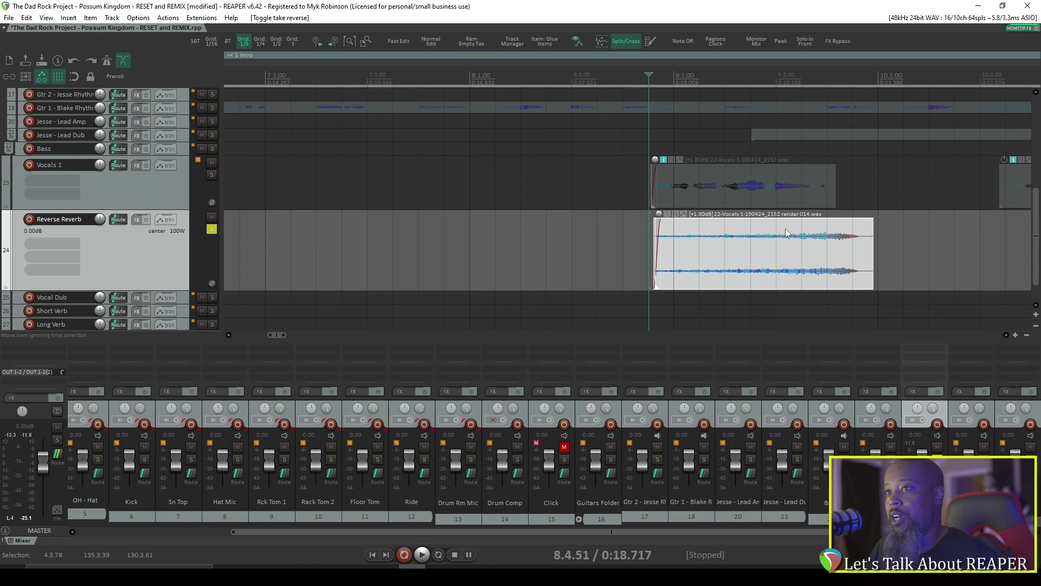
click(212, 174)
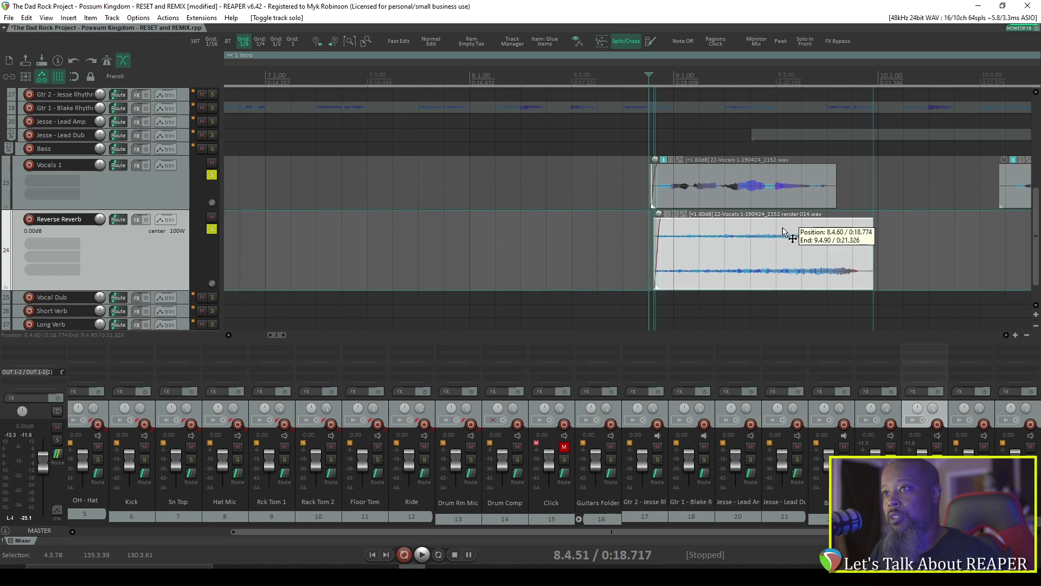
Step: Move the reversed reverb ahead of the vocal and trim its start, auditioning the result
drag(784, 233, 616, 232)
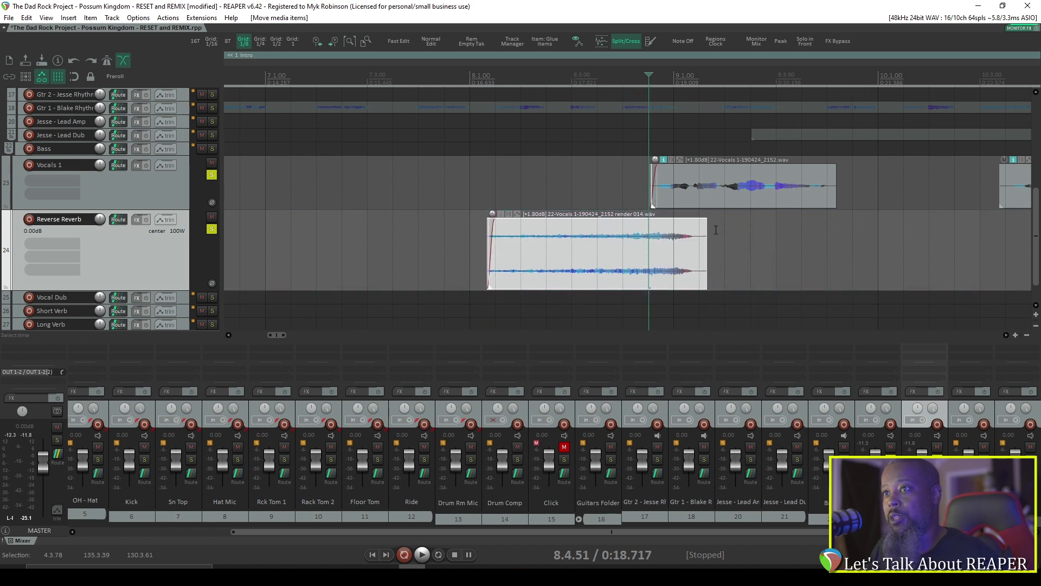
scroll(716, 230, up, 4)
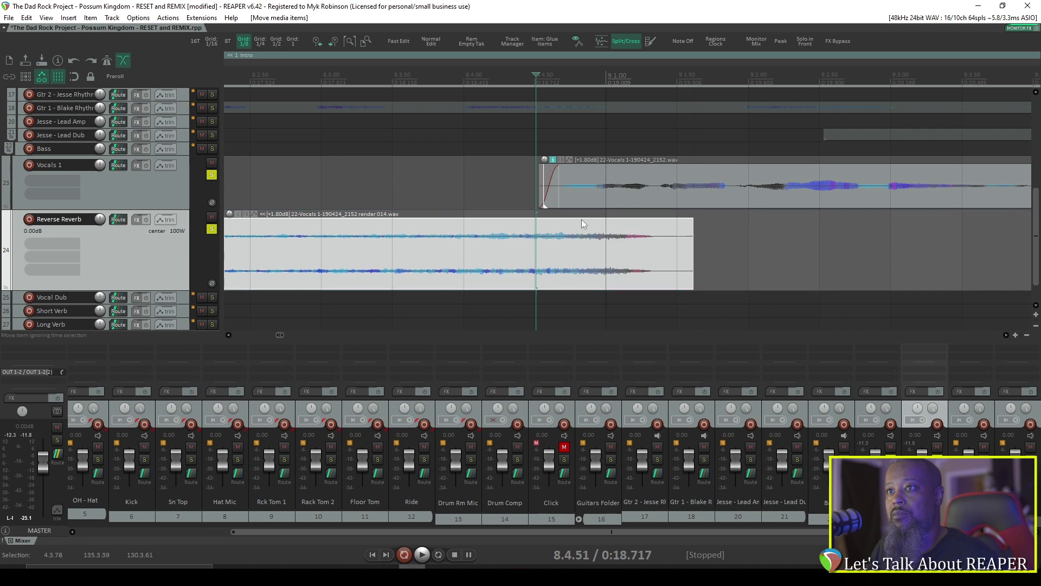
scroll(581, 219, down, 4)
drag(401, 224, 460, 224)
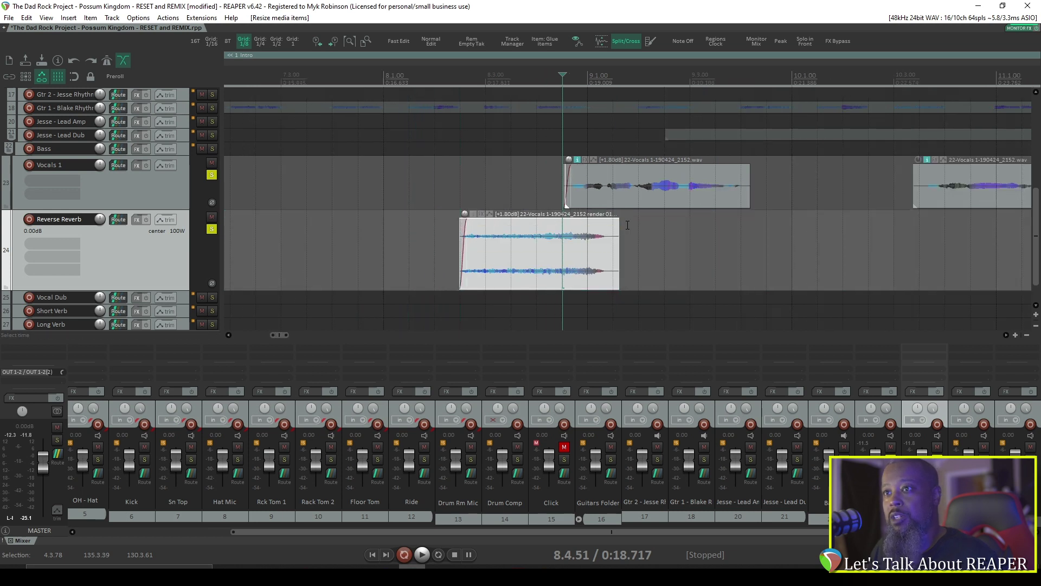
click(430, 74)
key(space)
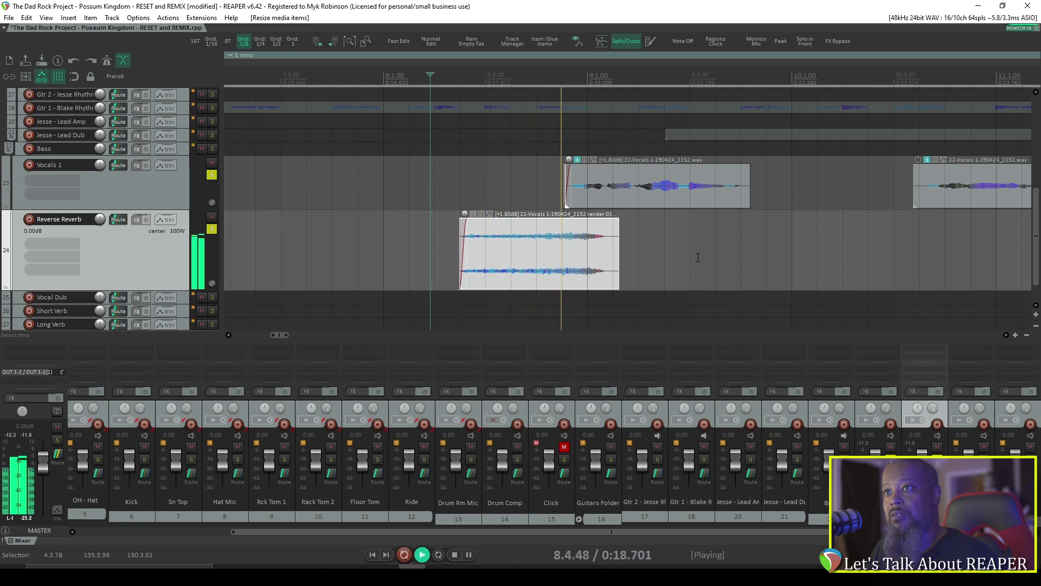
key(space)
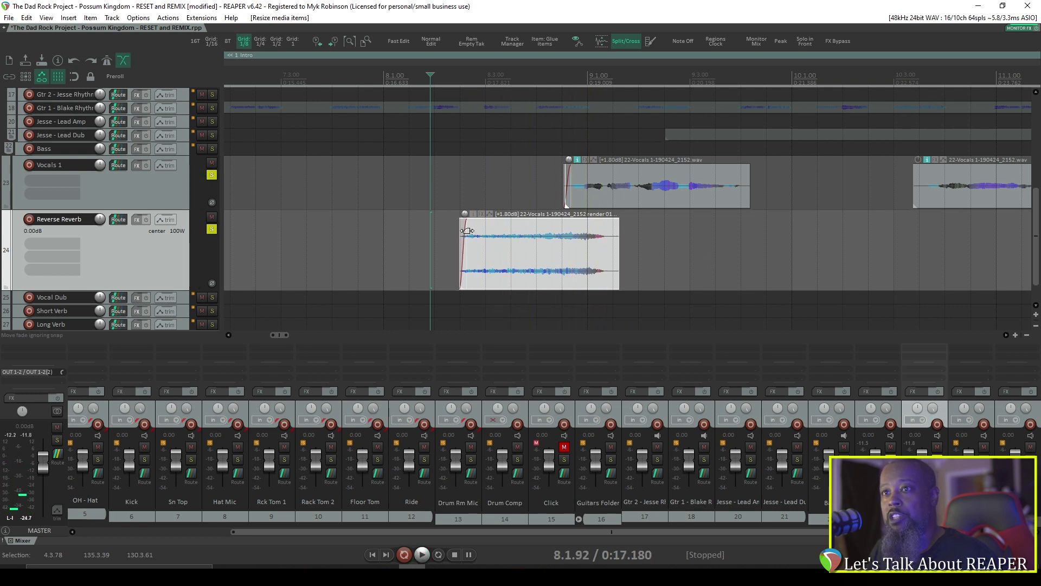
Step: Trim the swell's start further (about 0.46 s total) with a 0.214 s fade-in into the vocal
drag(461, 230, 542, 223)
key(space)
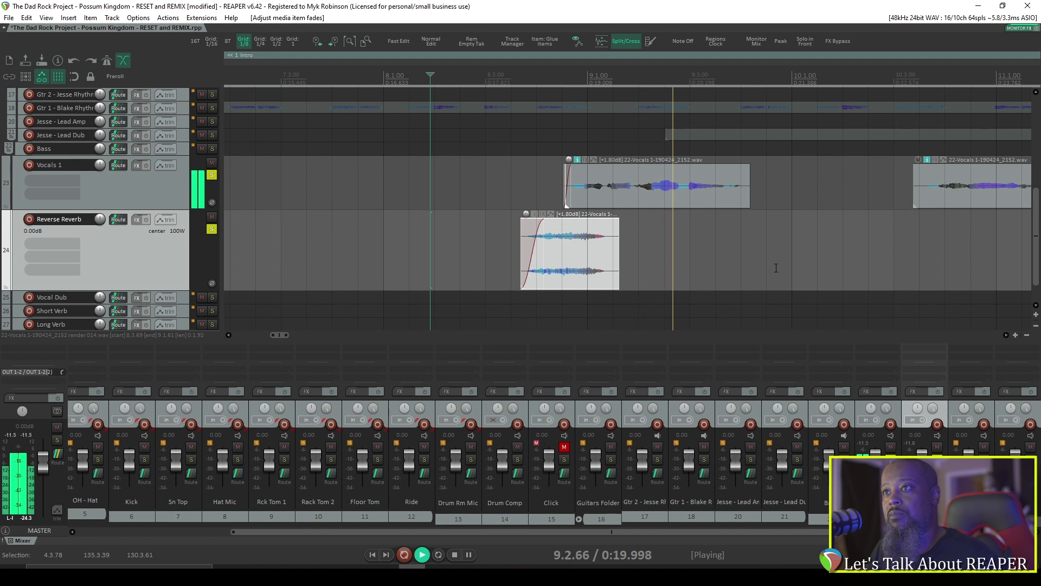
key(space)
click(497, 74)
key(space)
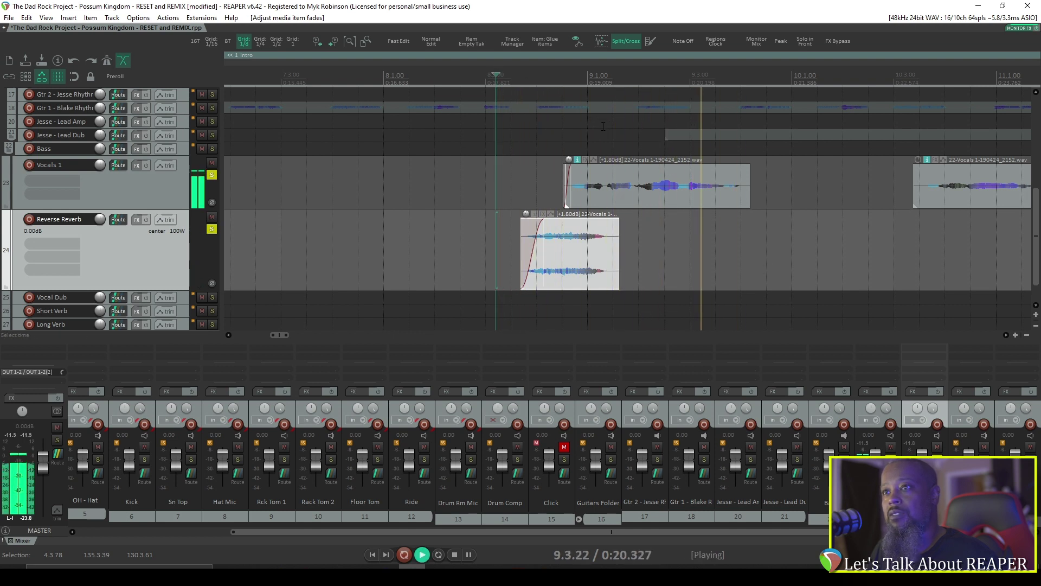
key(space)
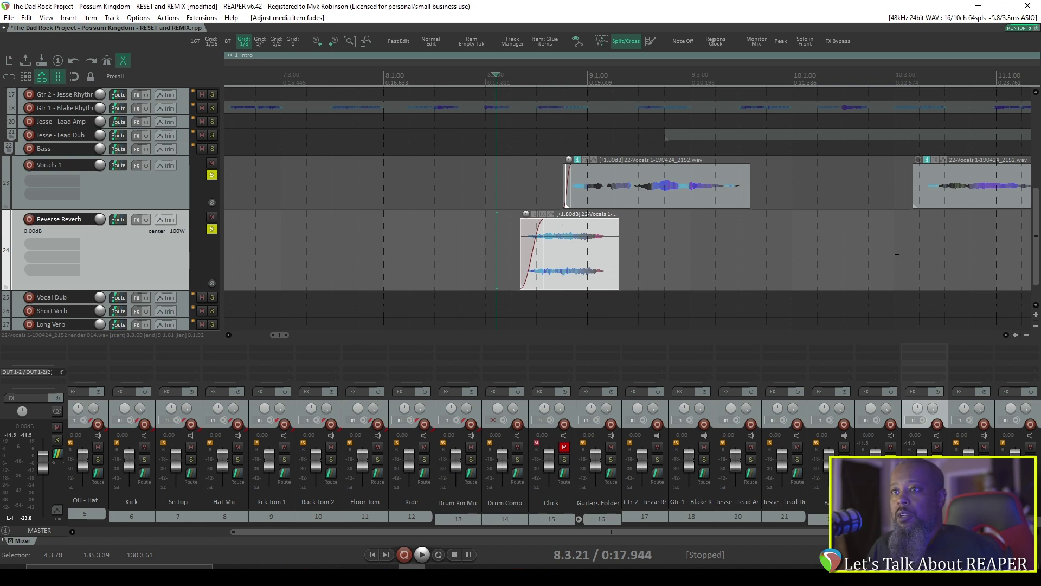